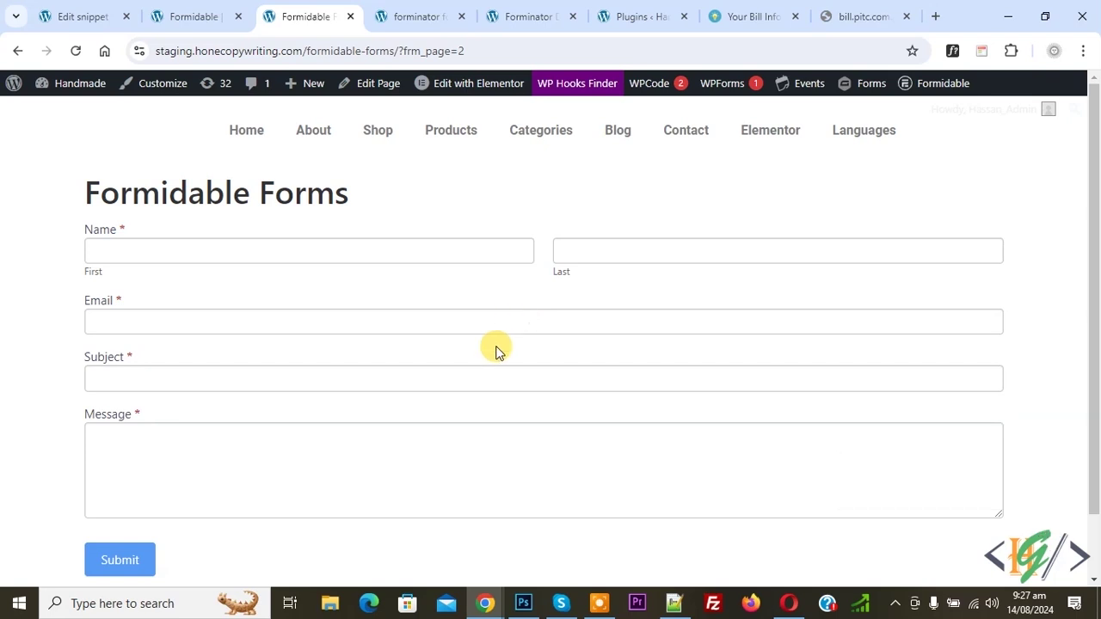
- In the Contact Us builder, add Page Break fields below the Name row and below Subject
left_click(203, 7)
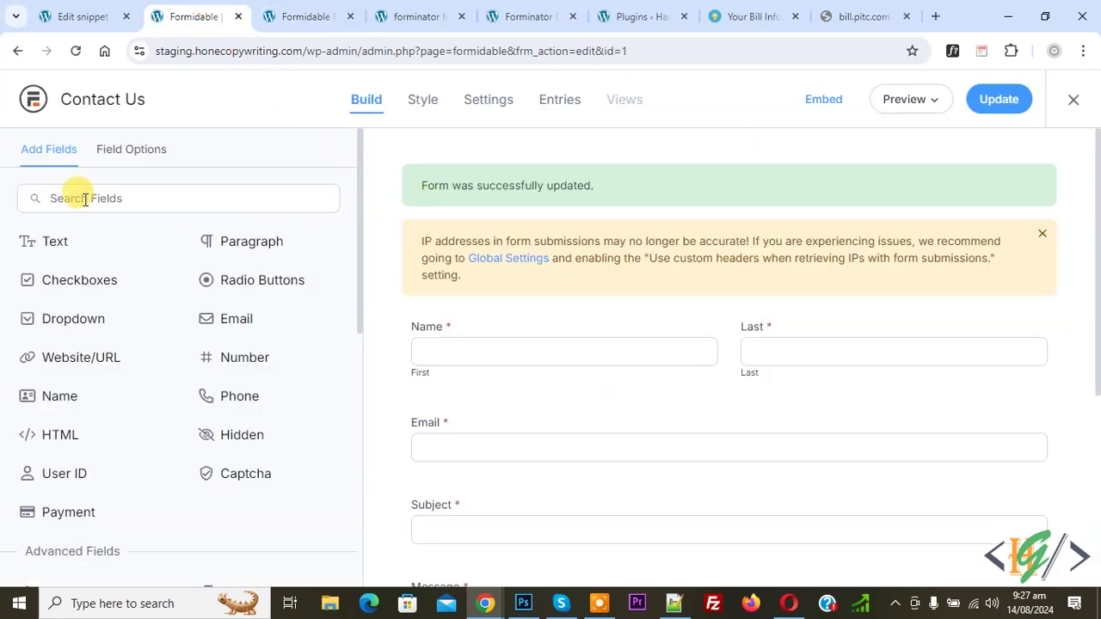
scroll(166, 267, "down", 2)
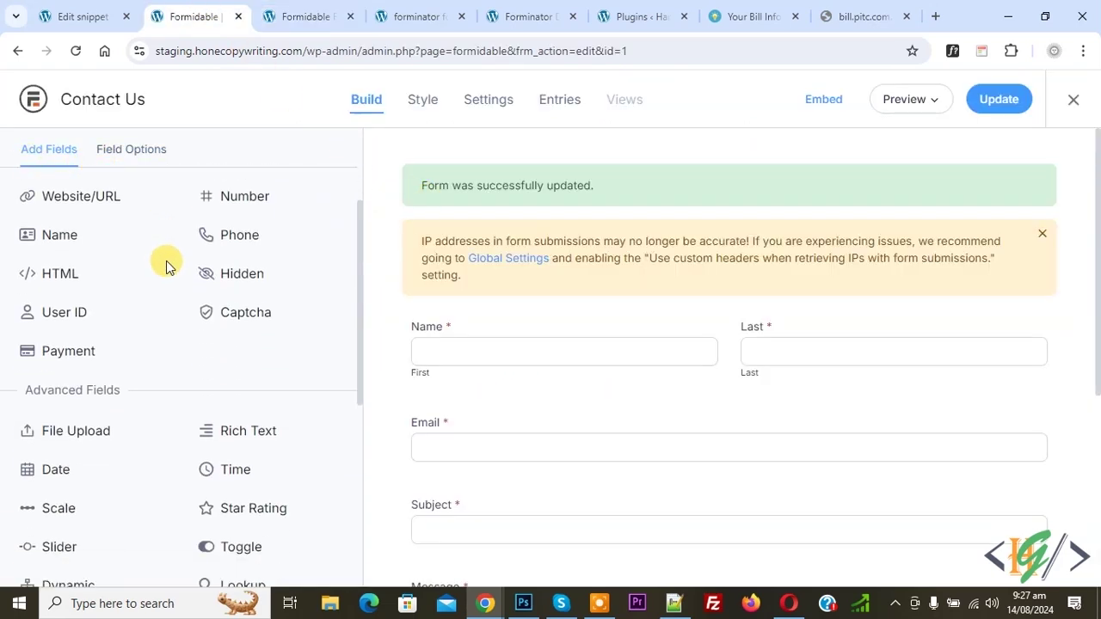
scroll(166, 267, "down", 2)
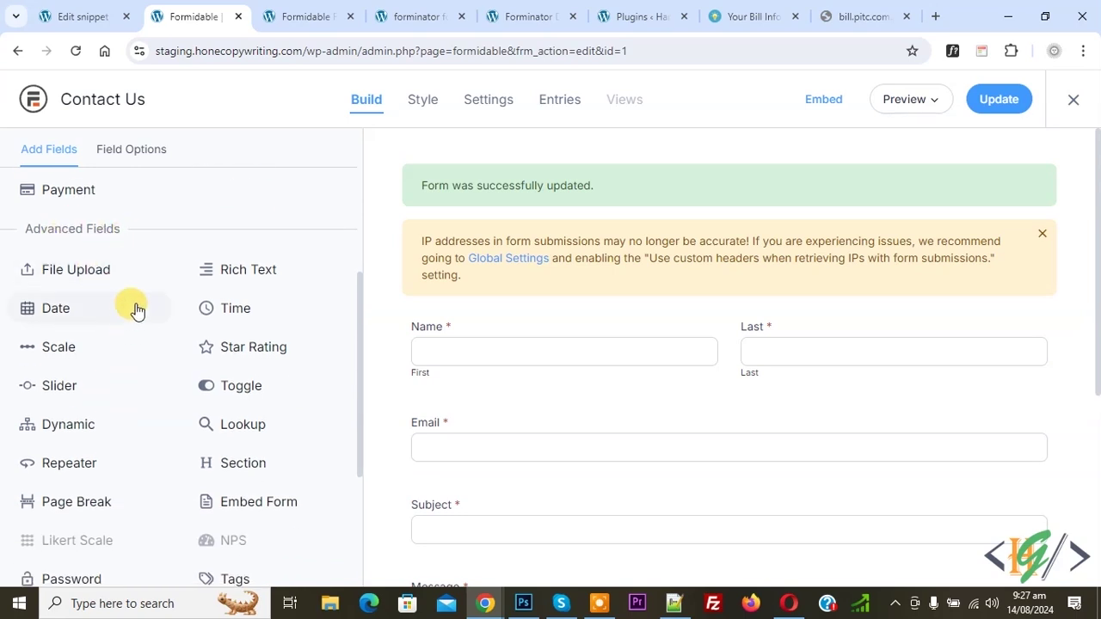
scroll(135, 309, "down", 1)
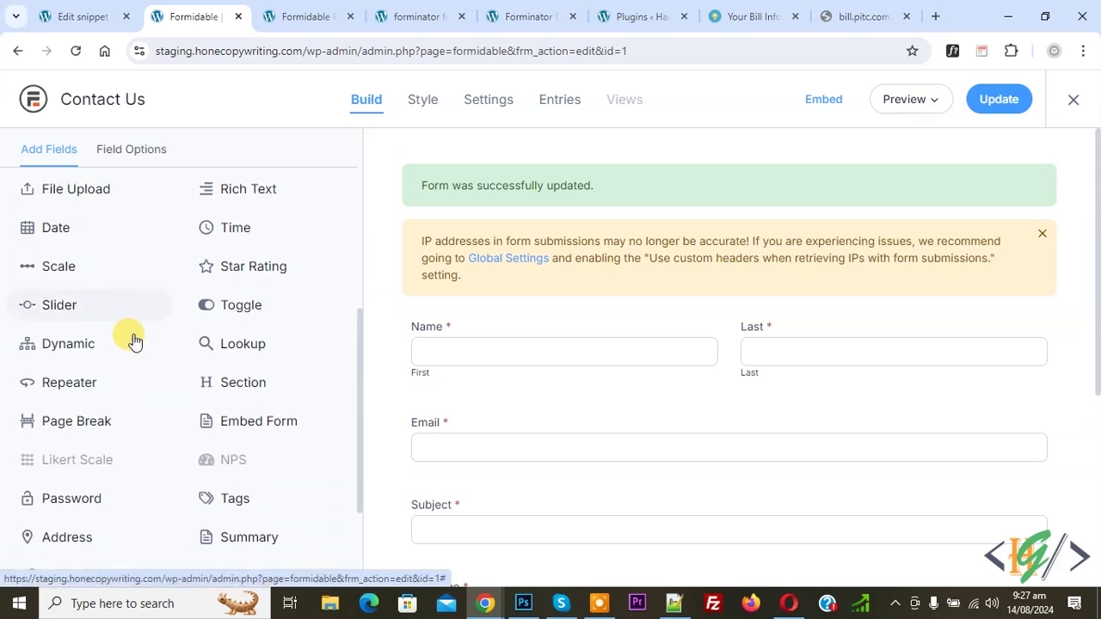
scroll(405, 370, "down", 1)
left_click_drag(35, 423, 484, 338)
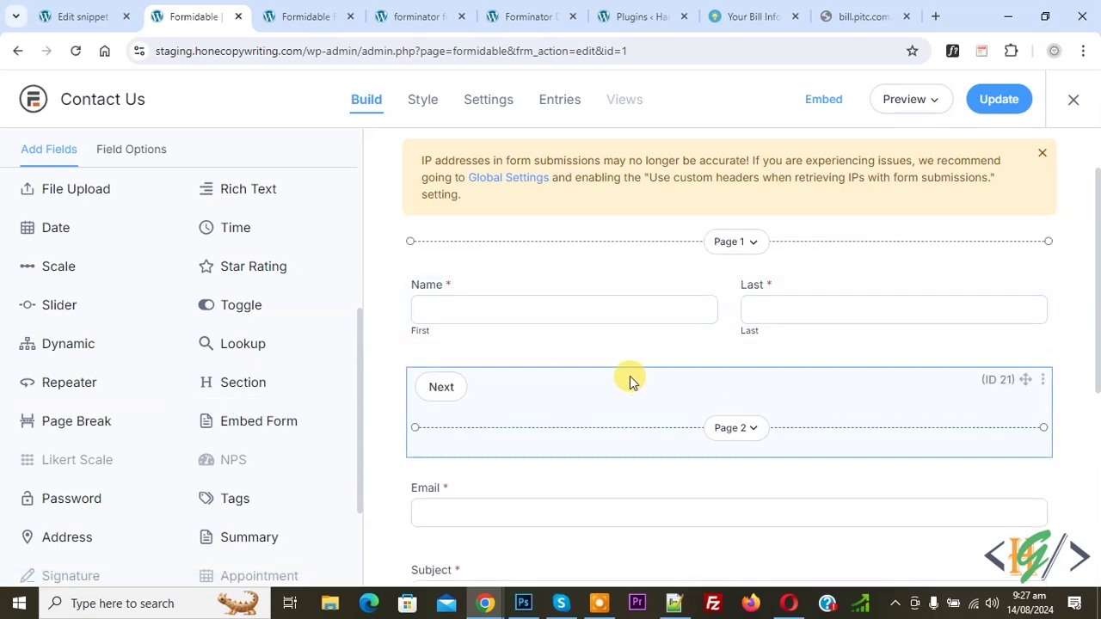
scroll(720, 430, "down", 2)
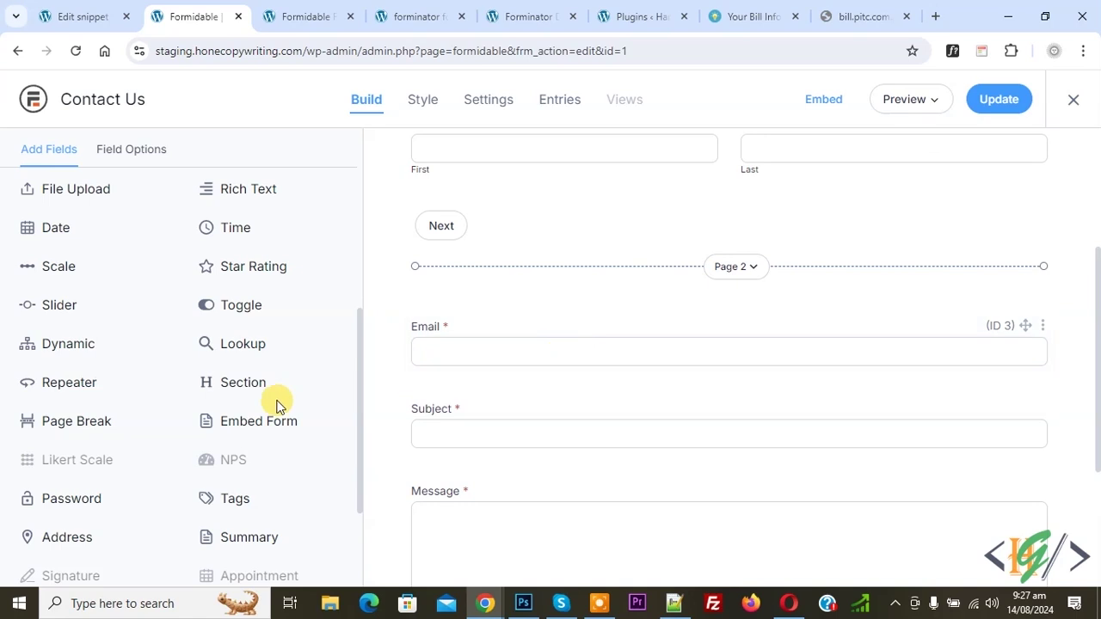
left_click_drag(77, 430, 598, 436)
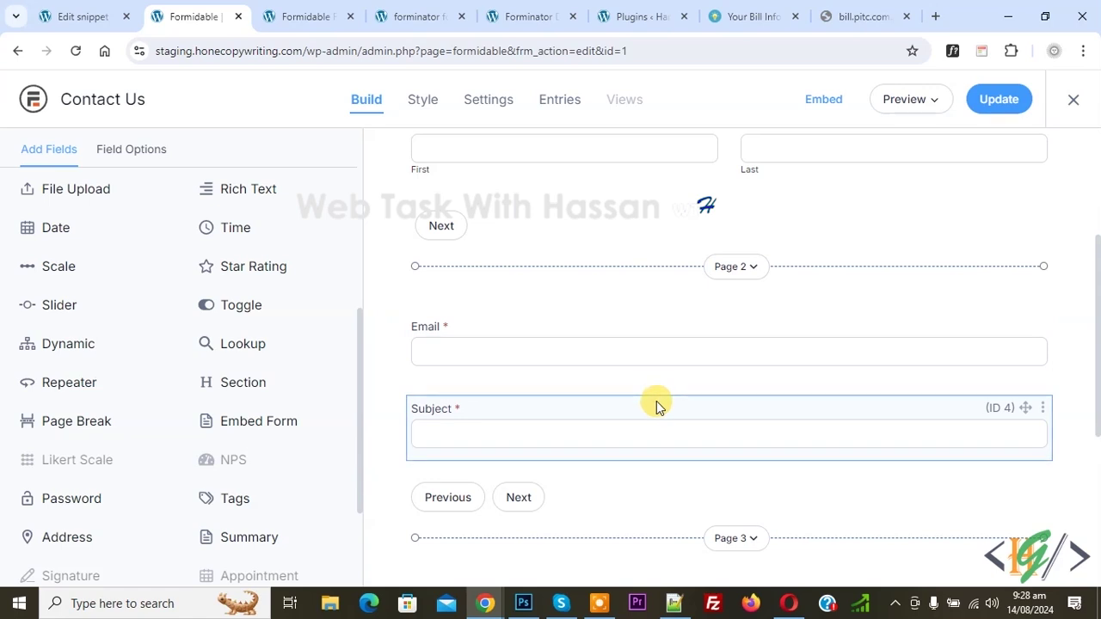
- Add a Summary field at the end of the form, on a new Page 4 after Message
scroll(650, 378, "up", 1)
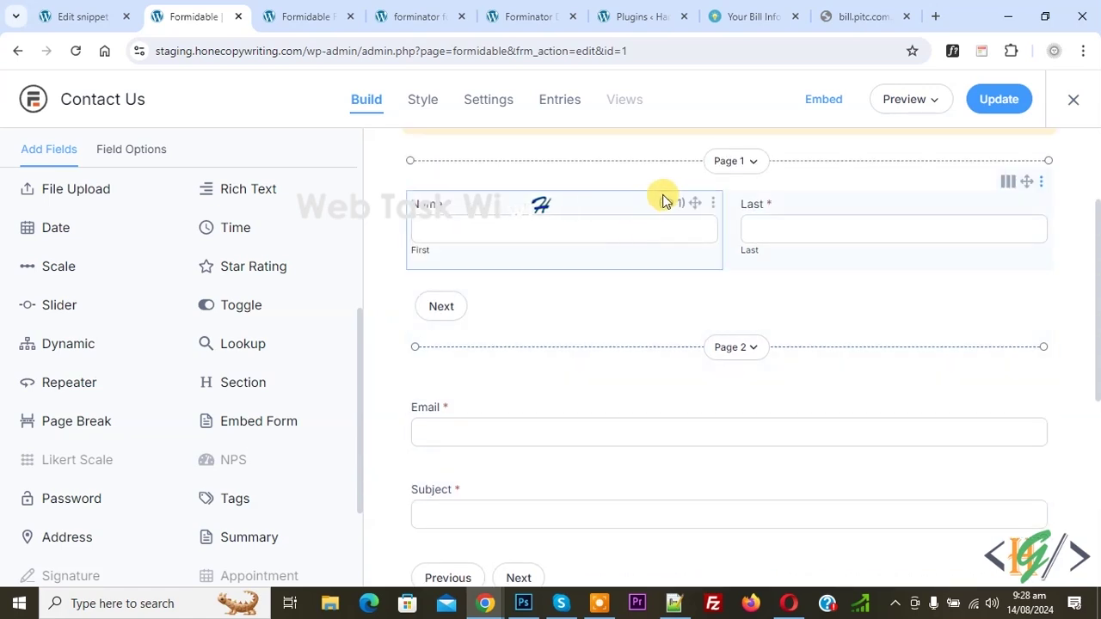
scroll(698, 335, "down", 3)
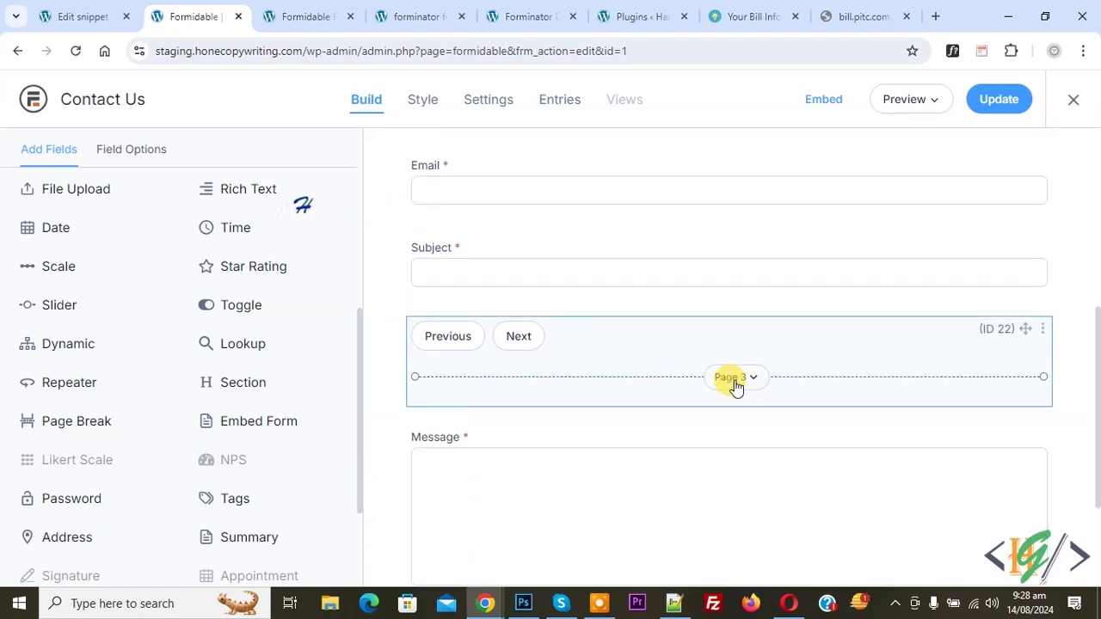
scroll(699, 363, "down", 2)
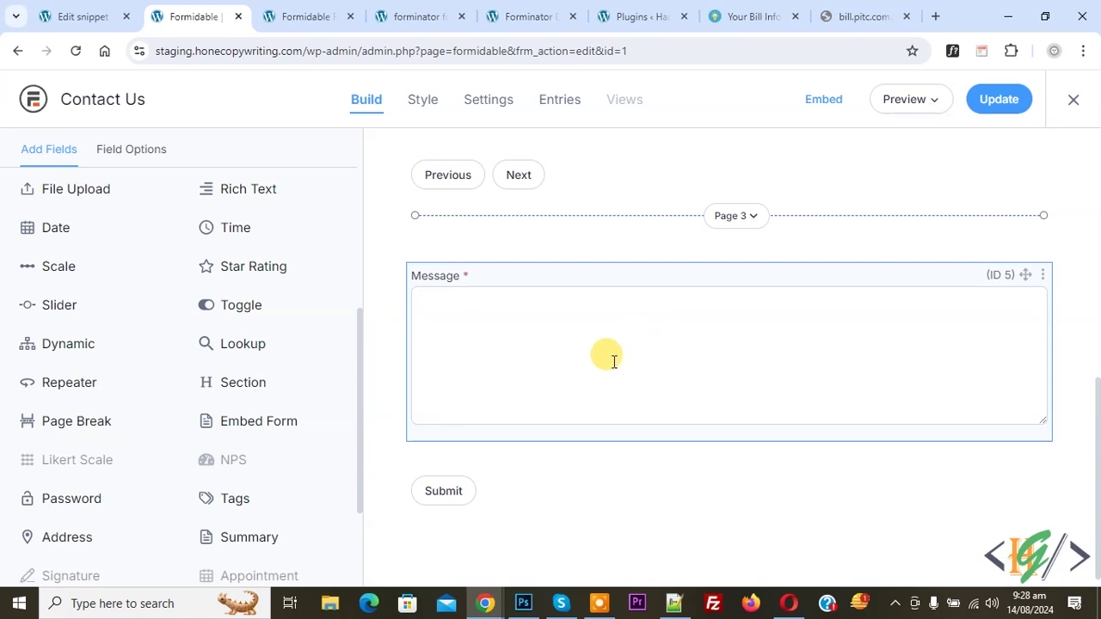
left_click_drag(241, 544, 566, 452)
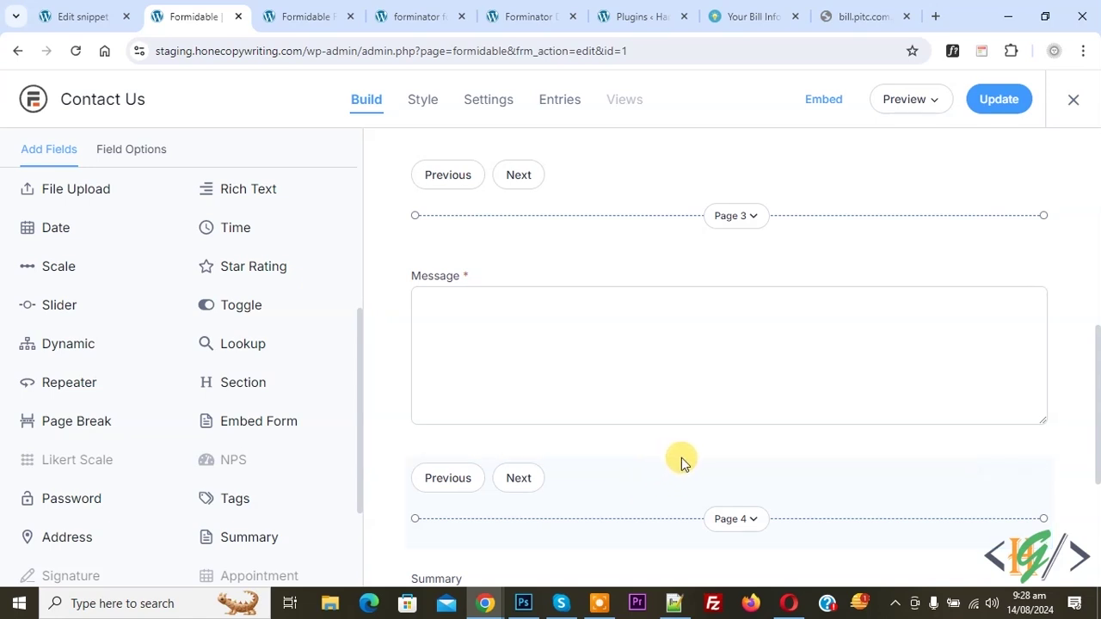
scroll(662, 469, "down", 1)
scroll(631, 467, "down", 1)
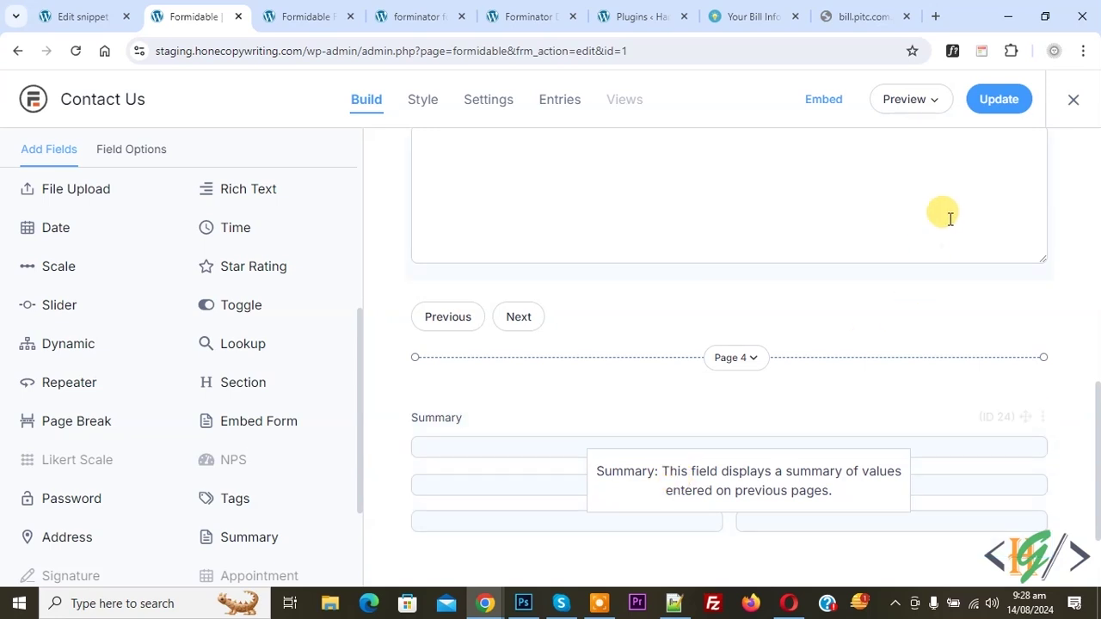
- Update the form and reload the site page to confirm the four-step progress bar
left_click(995, 98)
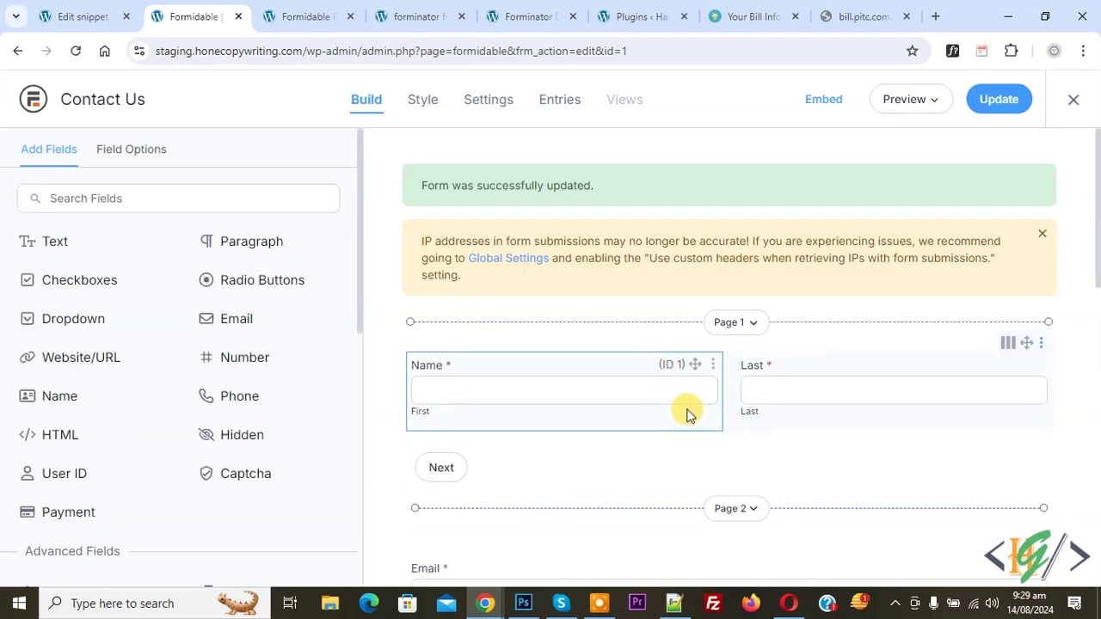
left_click(287, 13)
left_click(76, 51)
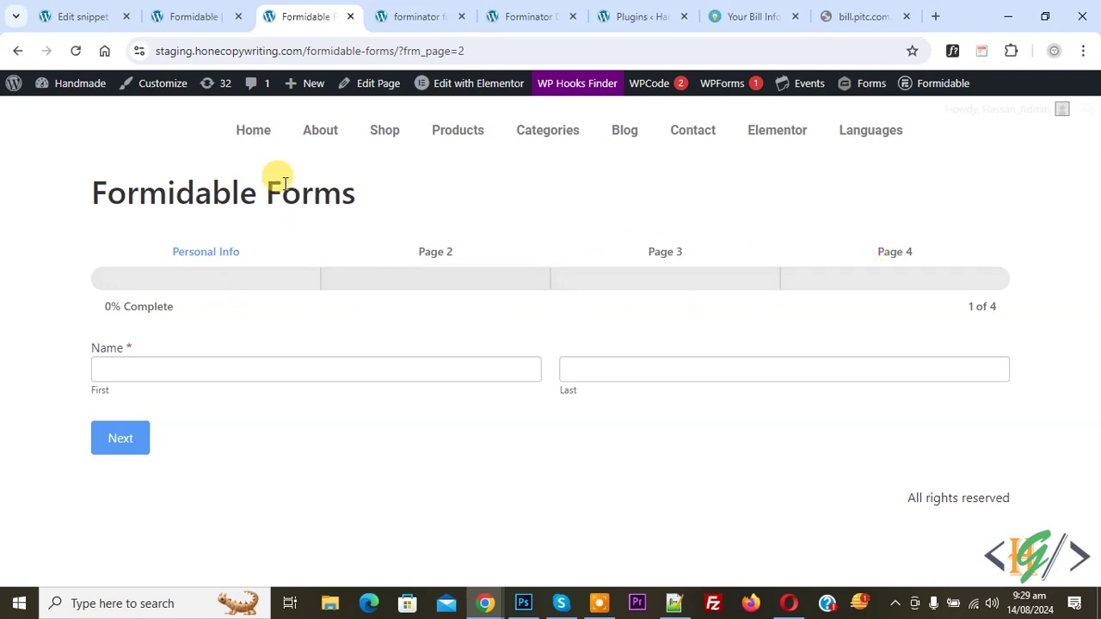
left_click(215, 15)
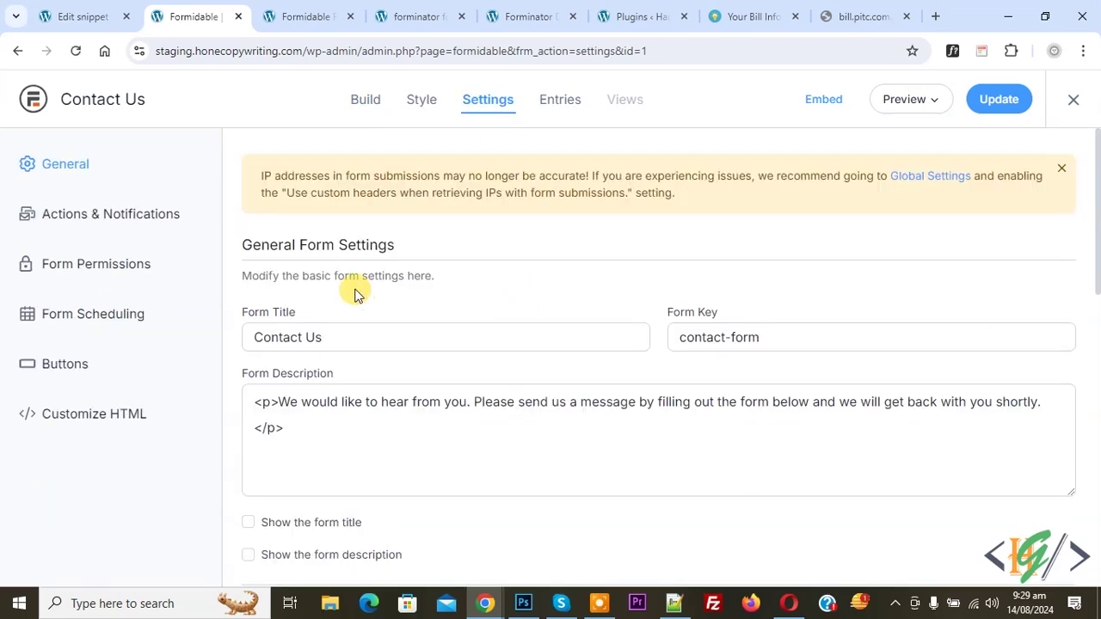
- Keep the Pagination indicator on Show Progress bar and view the site's form page
scroll(504, 303, "down", 6)
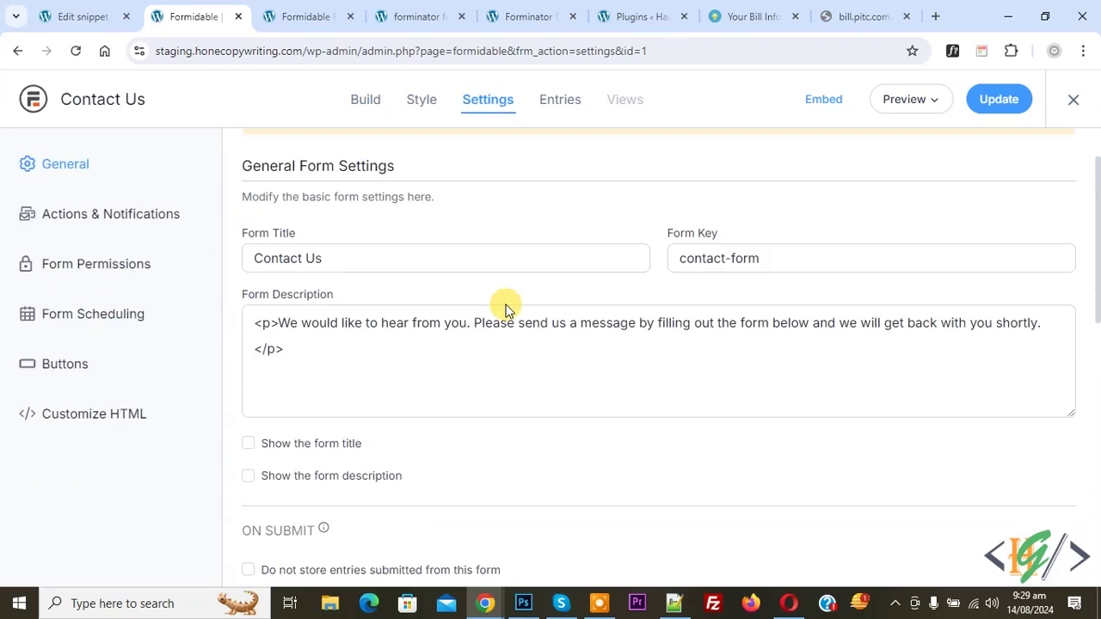
scroll(504, 299, "down", 3)
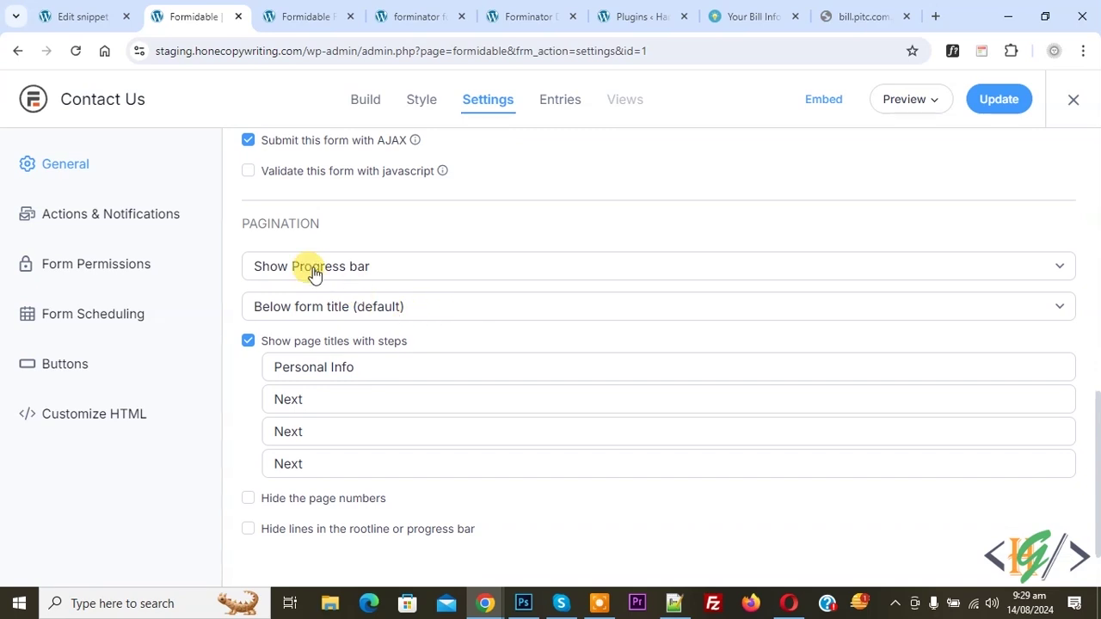
left_click(303, 277)
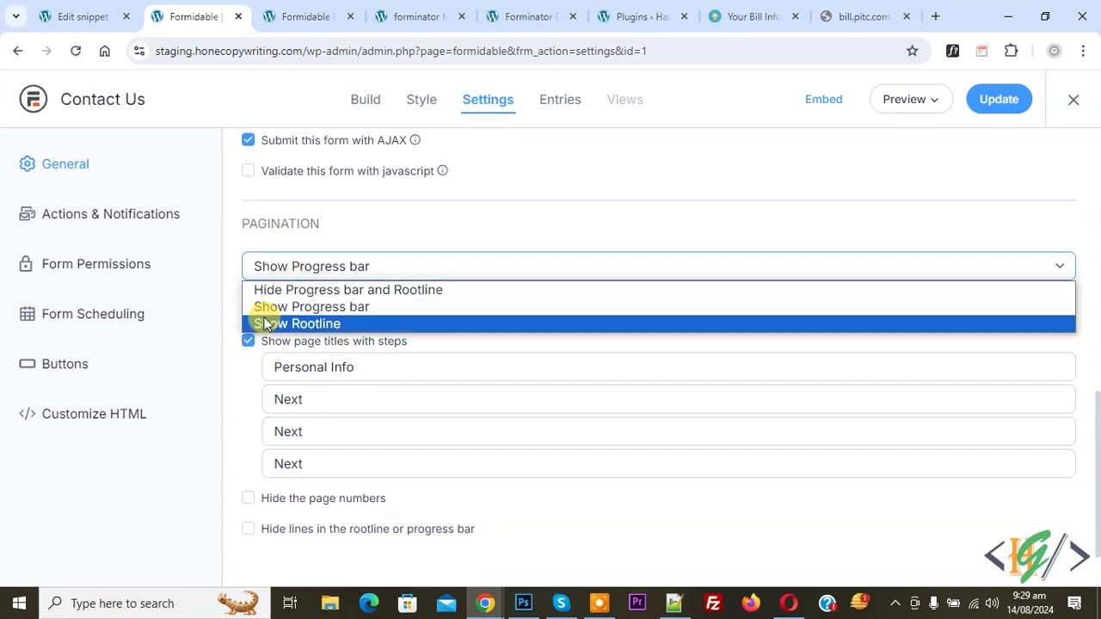
left_click(284, 308)
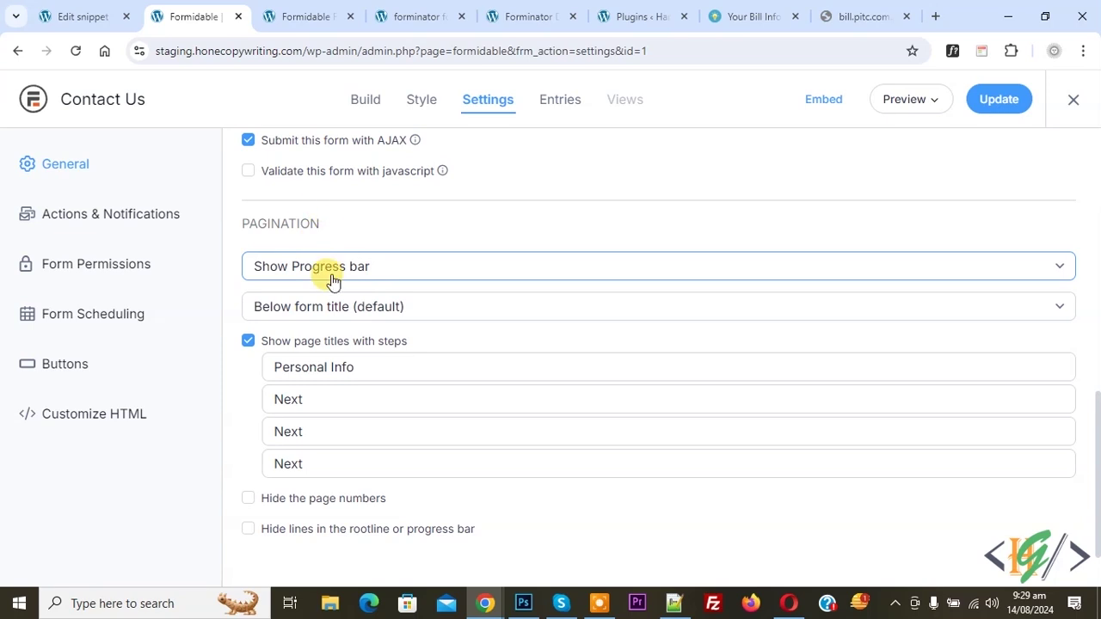
left_click(318, 16)
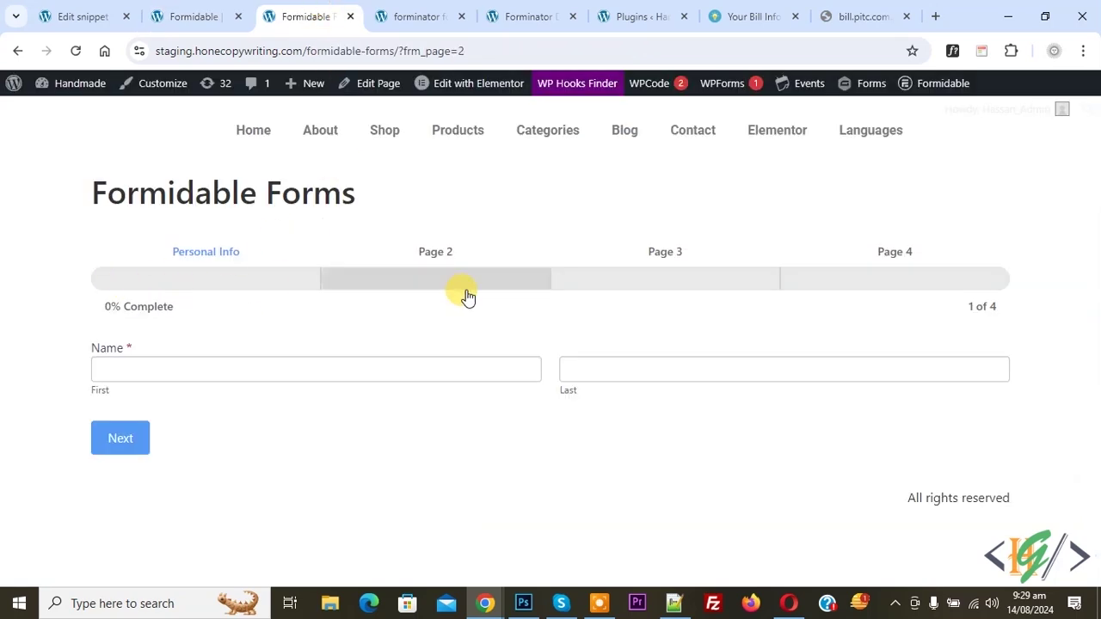
- Fill in the first and last name, advance to step 2, and return to Settings
left_click(225, 369)
left_click(216, 418)
left_click(587, 378)
type("Shah")
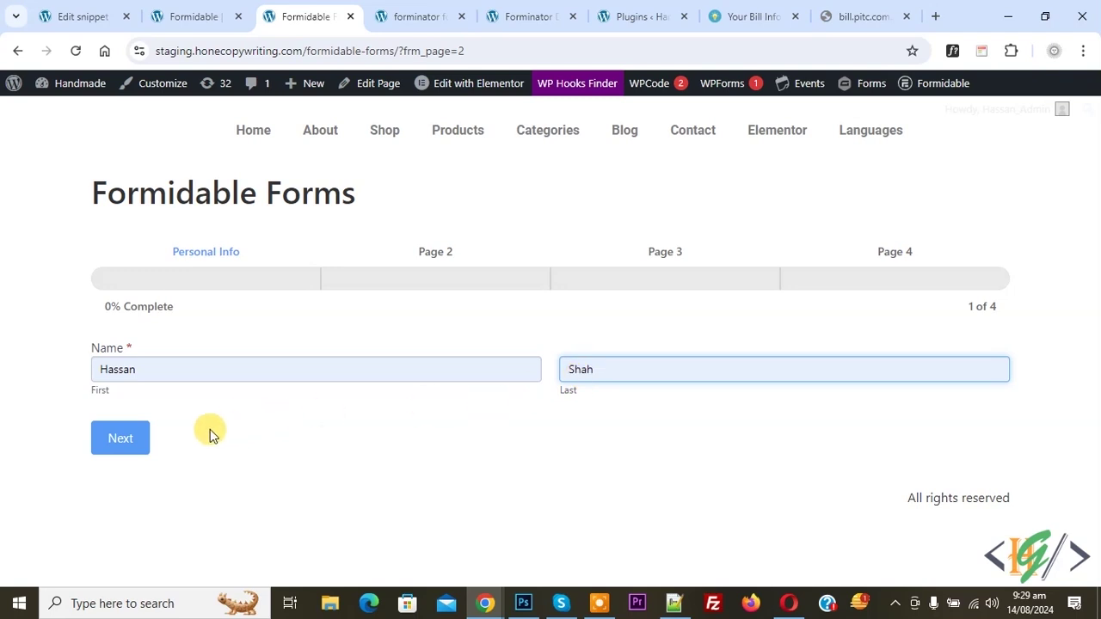
left_click(121, 439)
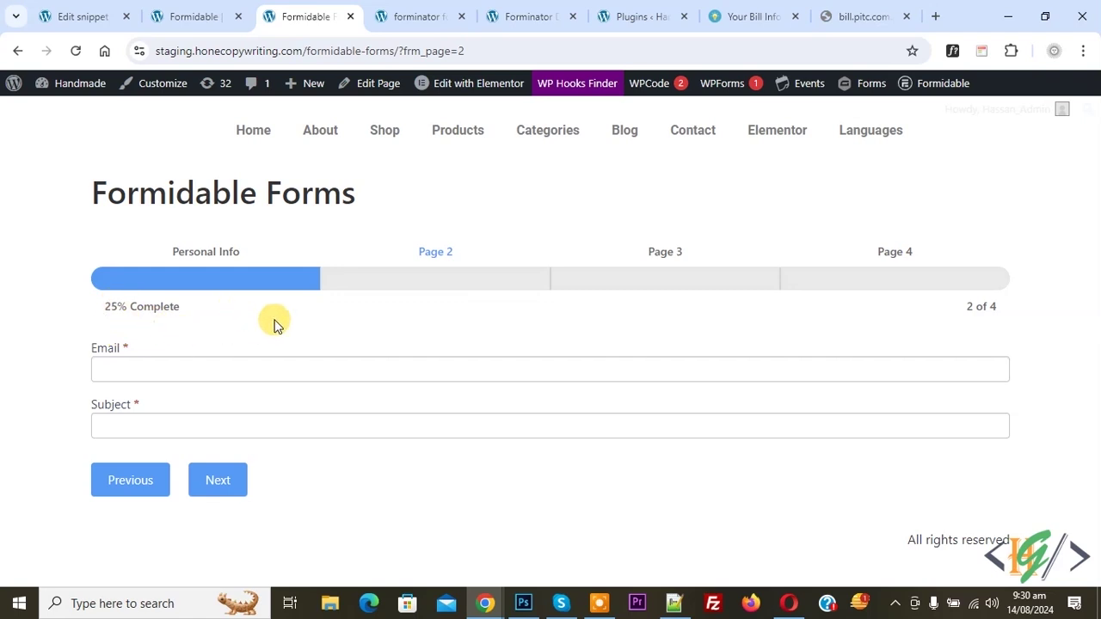
left_click(215, 12)
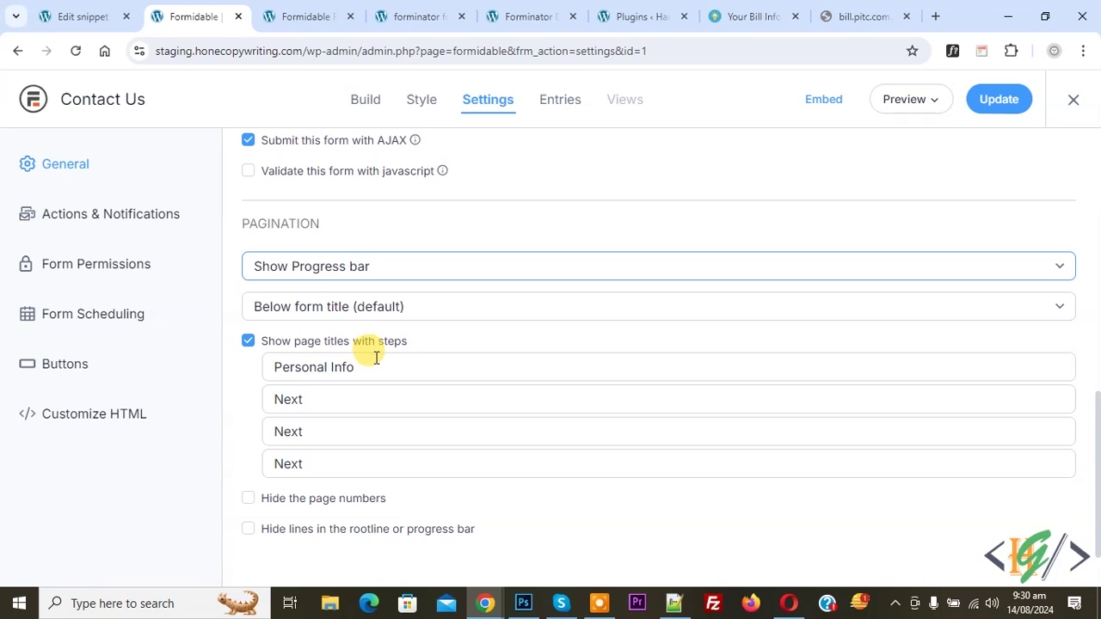
- Retitle steps 2–4 as Email, Message and Review, then update the settings
left_click(284, 13)
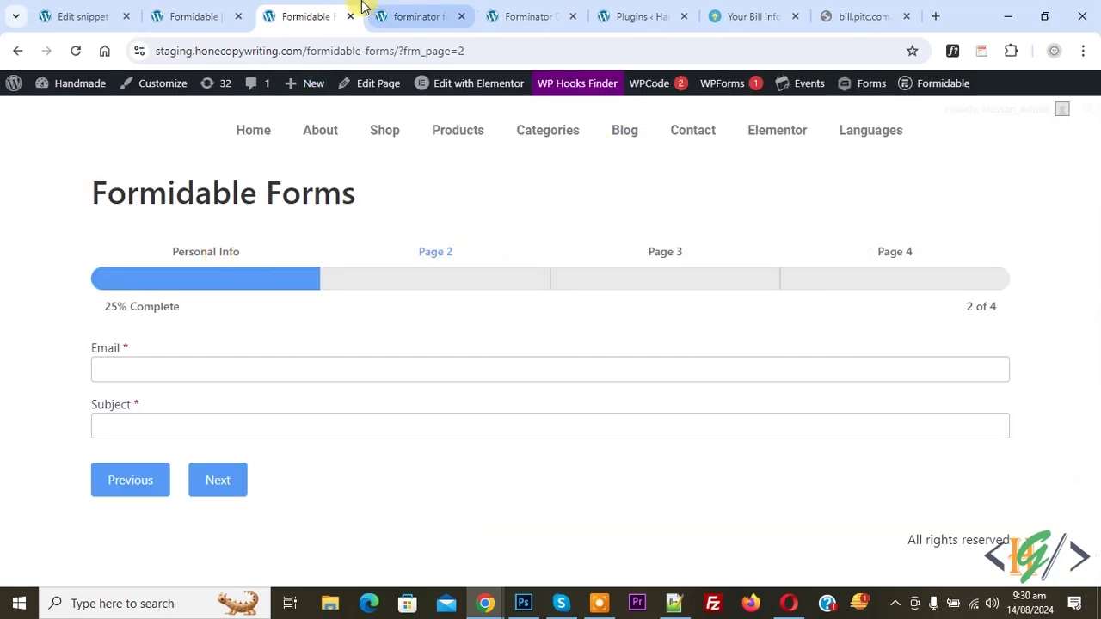
left_click(204, 13)
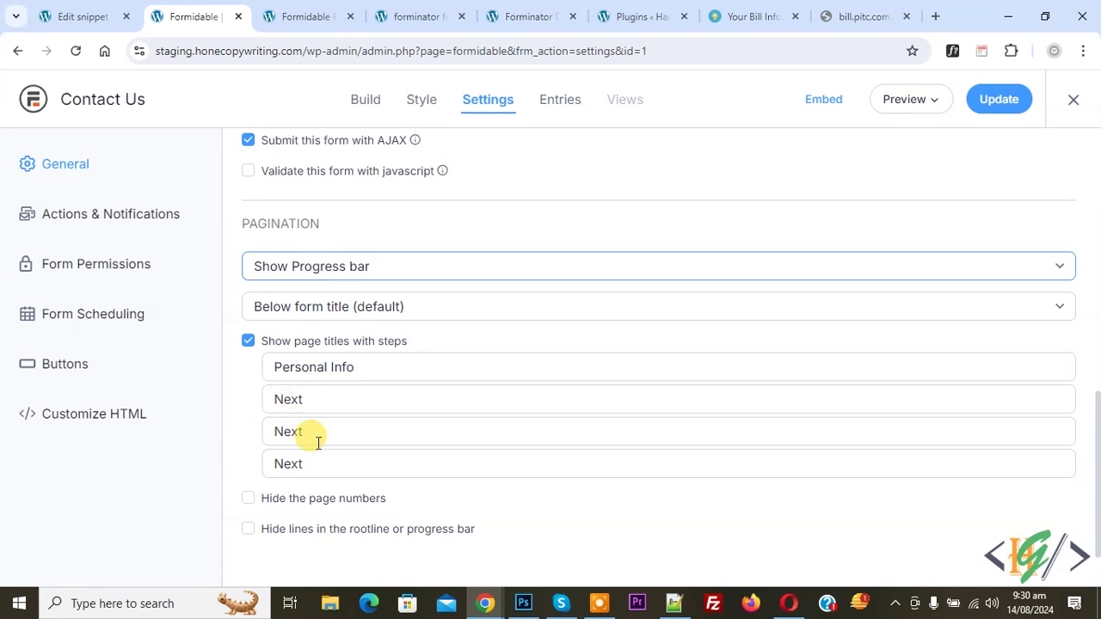
double_click(303, 464)
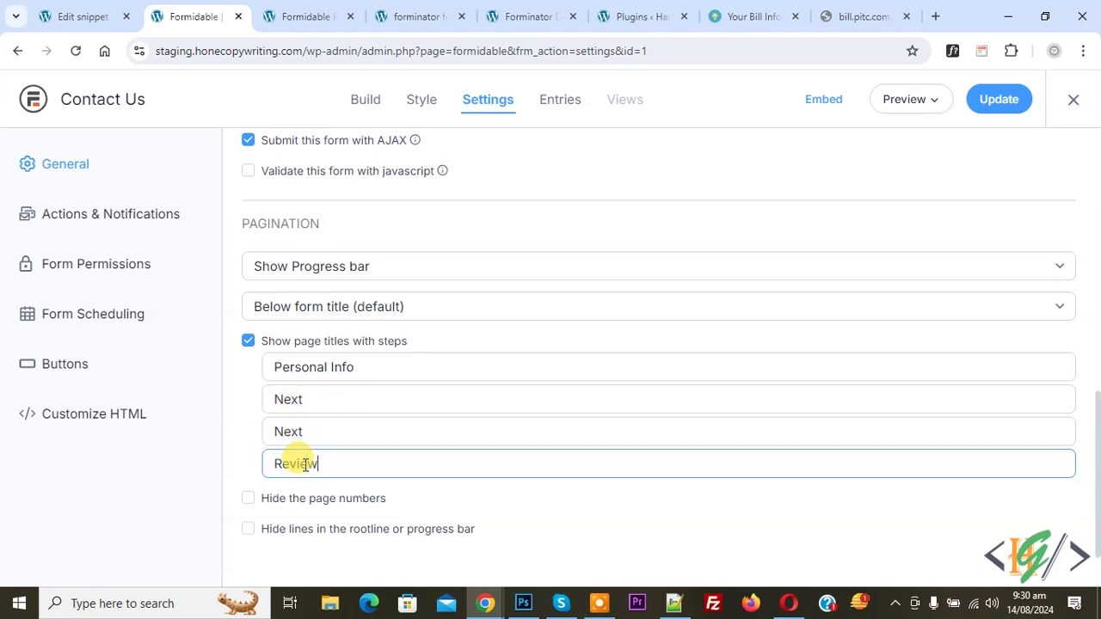
type("Review")
double_click(303, 400)
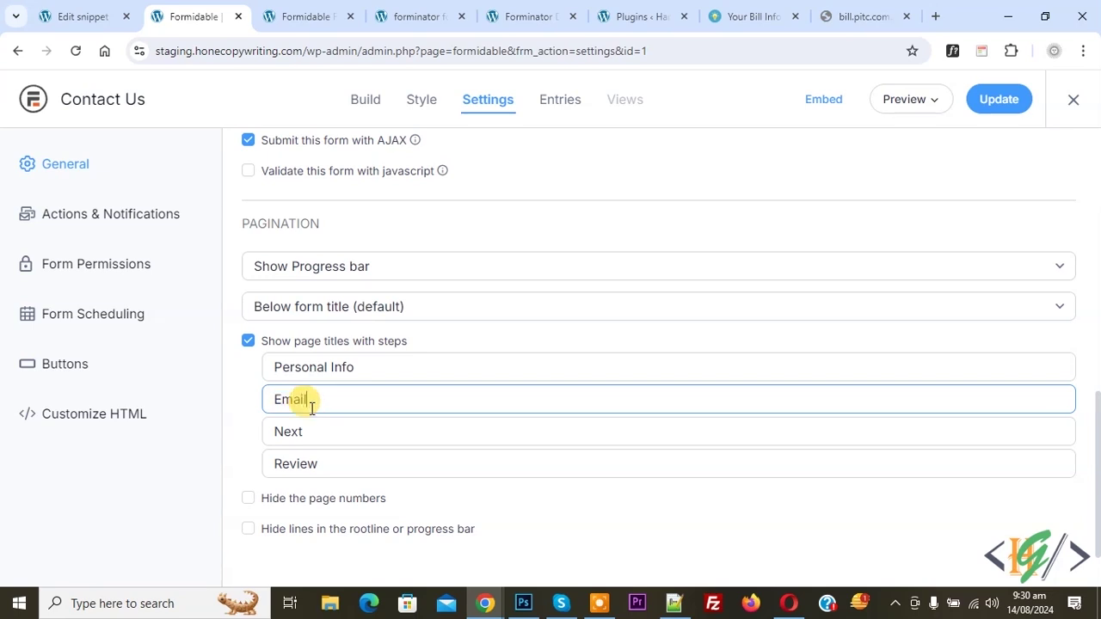
left_click(310, 429)
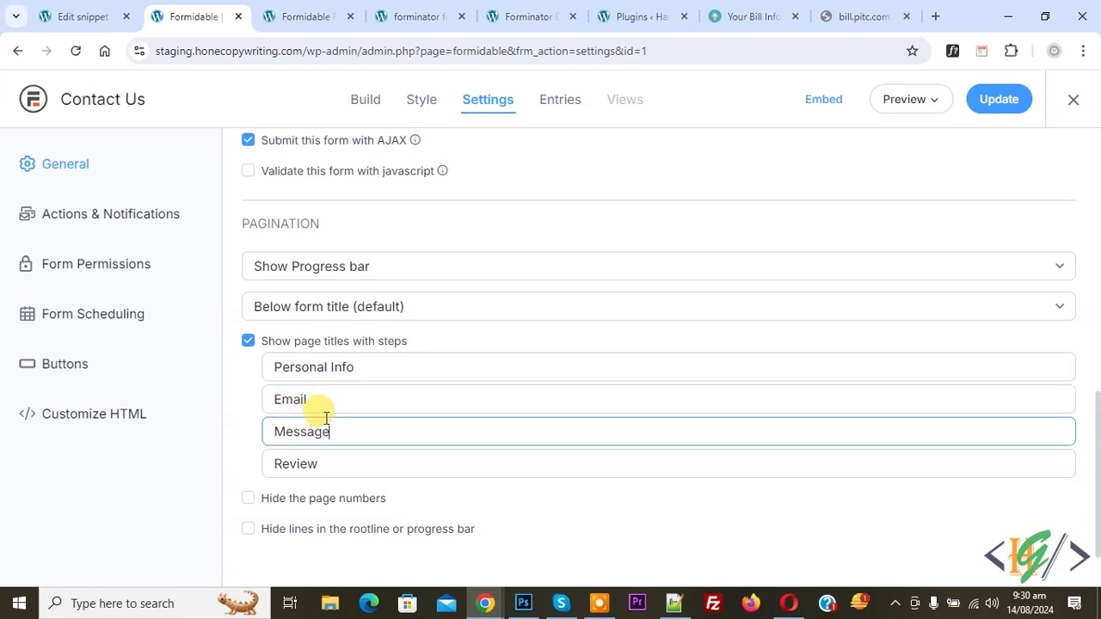
scroll(323, 417, "down", 1)
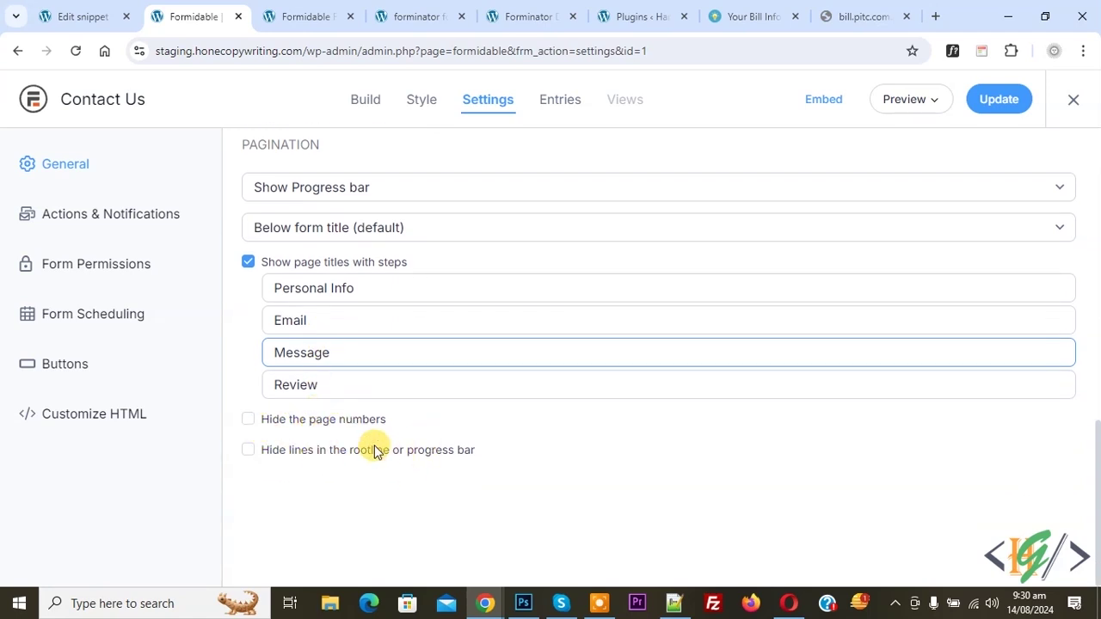
left_click(996, 98)
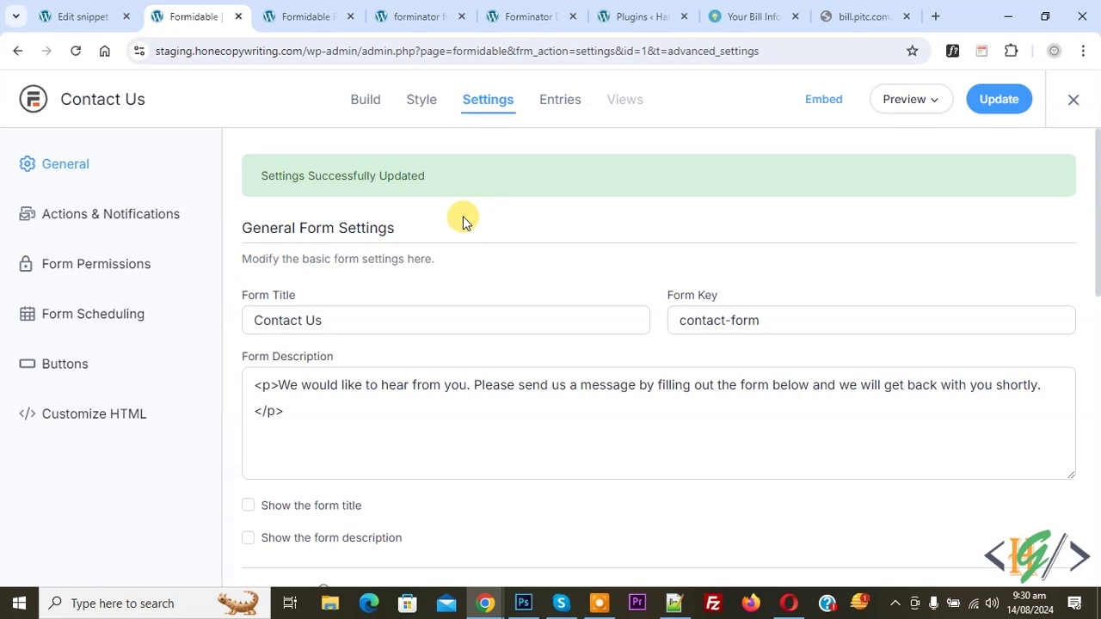
- Edit the applied Formidable Style and review its Progress Bars & Rootline settings
left_click(417, 108)
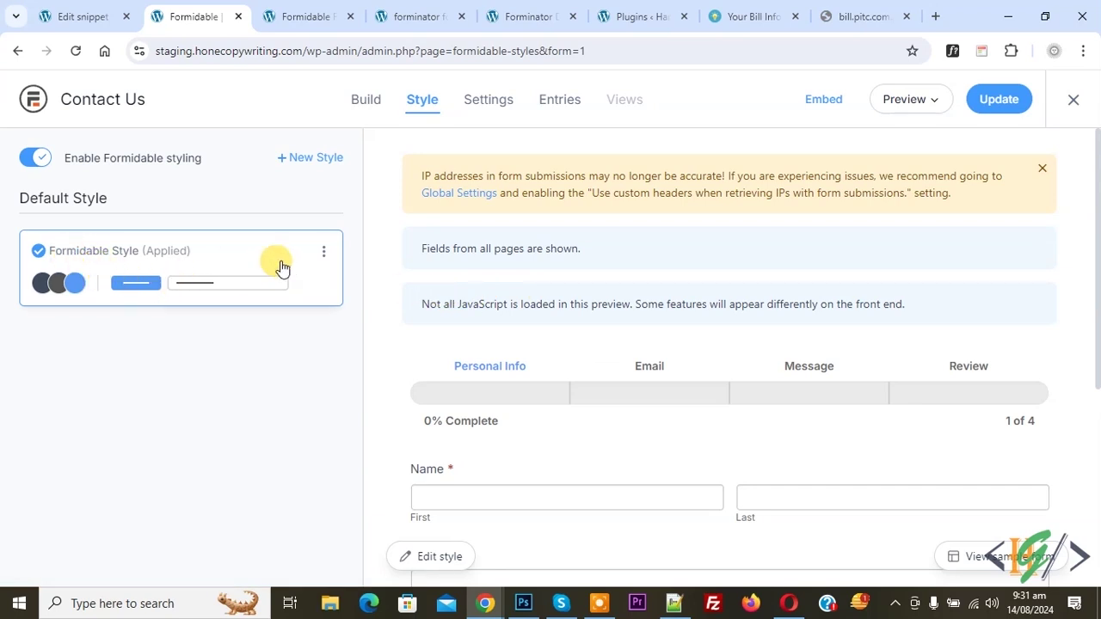
left_click(321, 253)
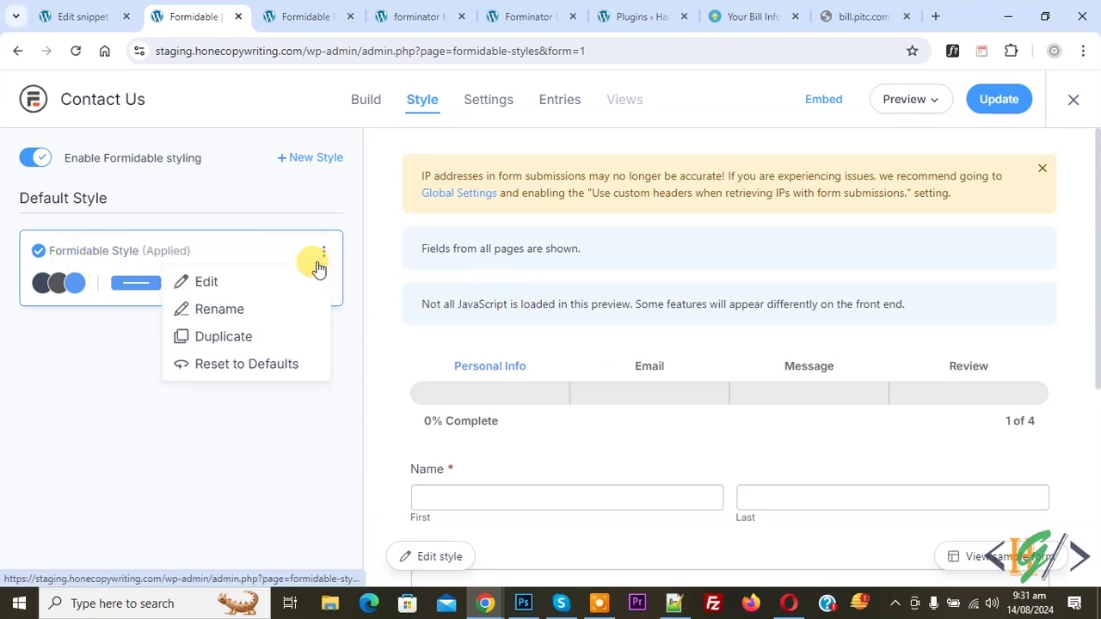
left_click(205, 284)
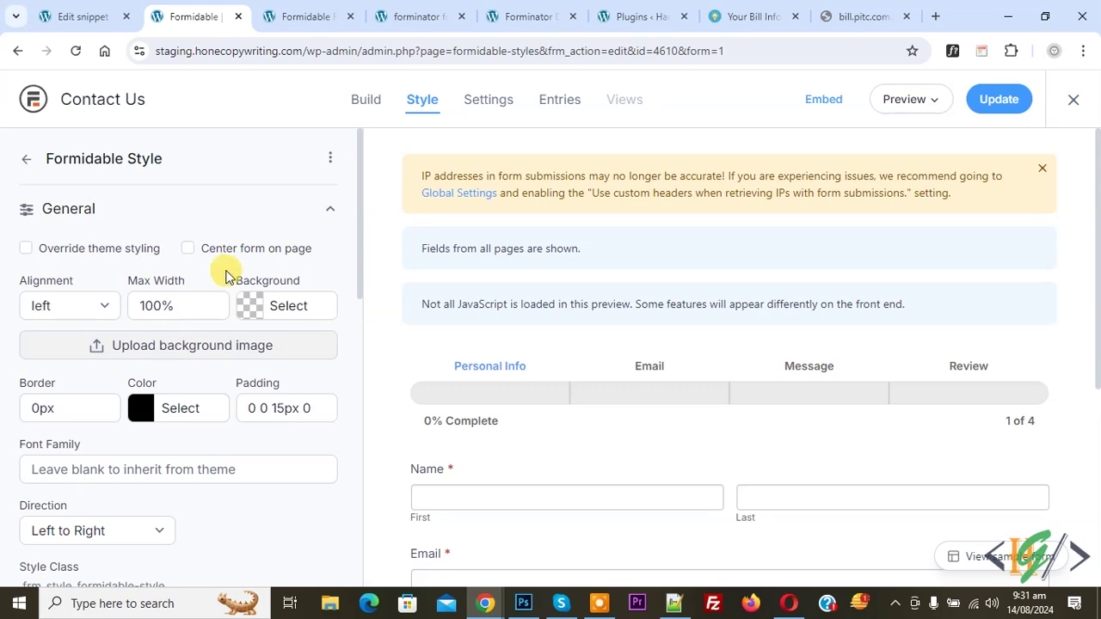
scroll(172, 259, "down", 10)
scroll(175, 265, "down", 1)
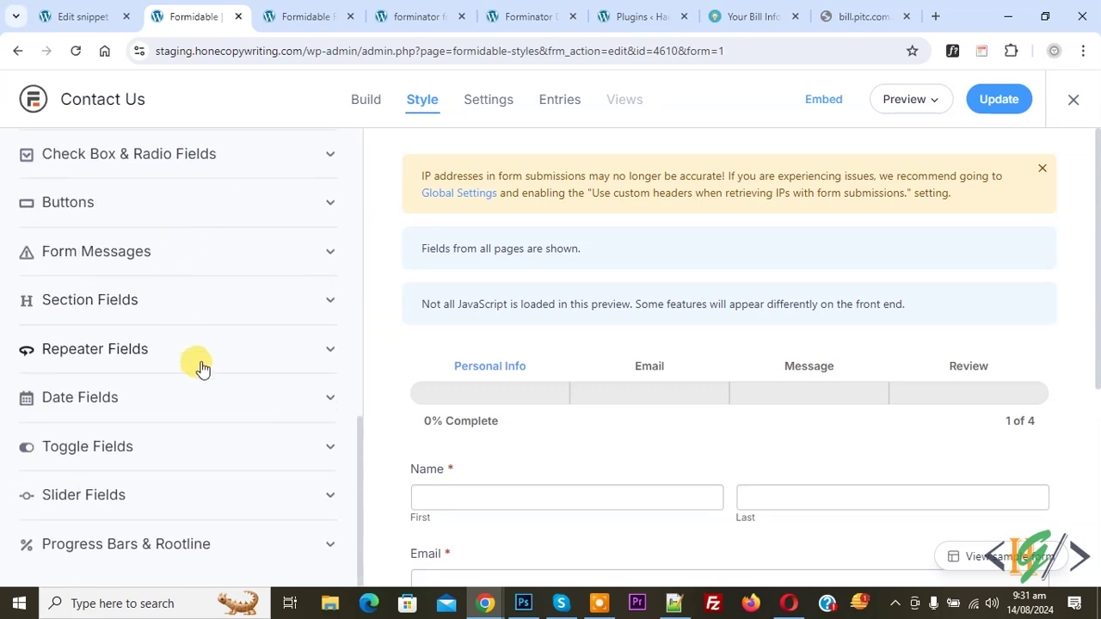
left_click(133, 545)
scroll(129, 482, "down", 3)
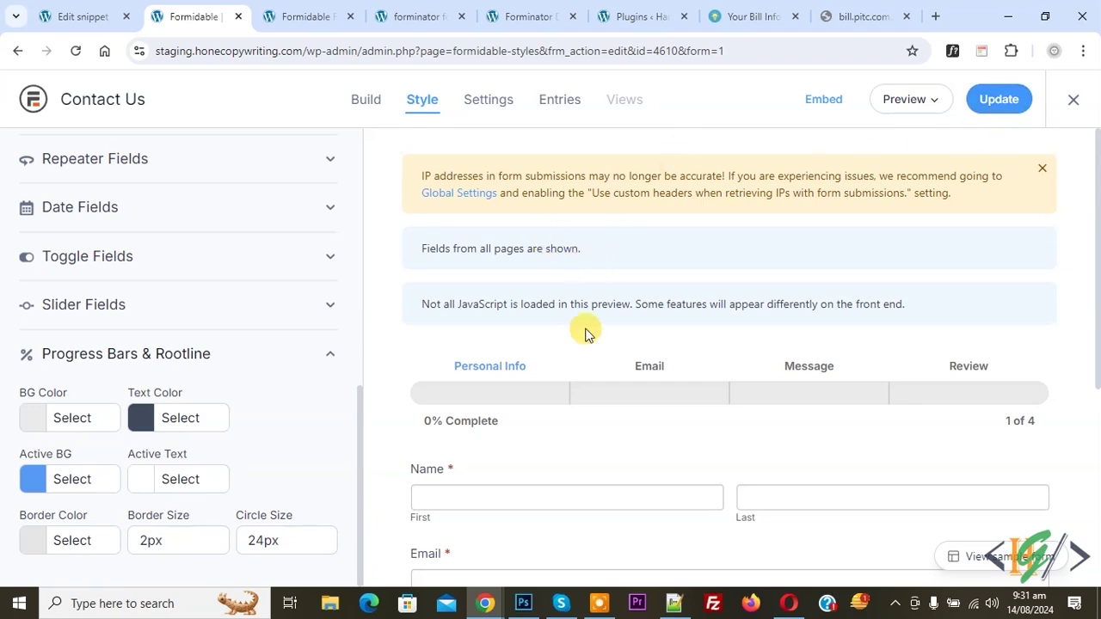
left_click(488, 107)
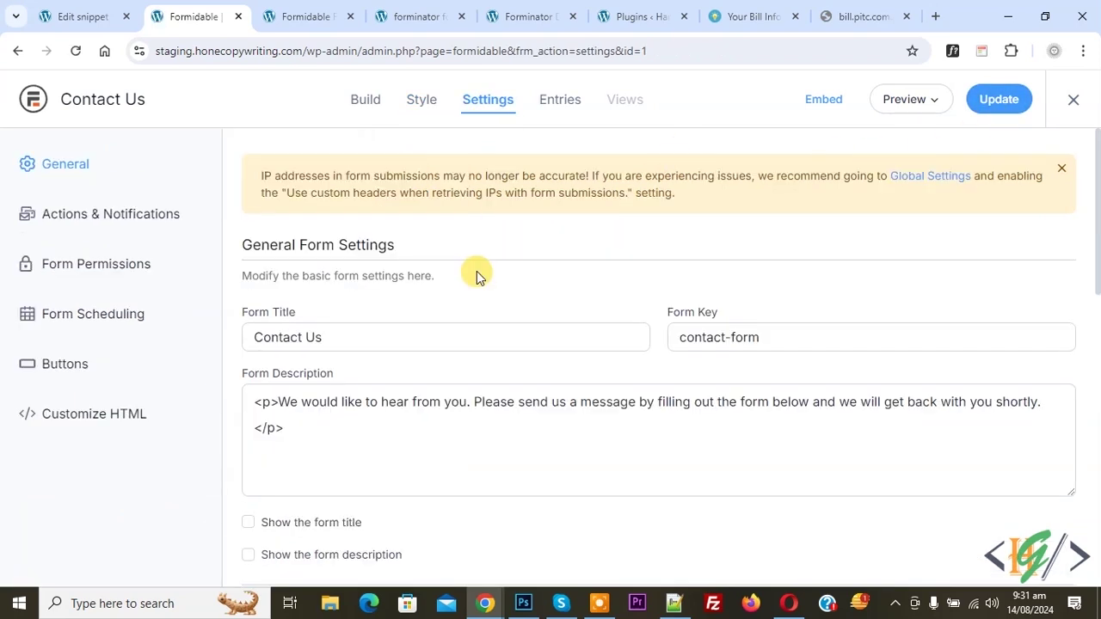
- Switch the Pagination indicator to Show Rootline, update, and reload the site's form page
scroll(476, 271, "down", 10)
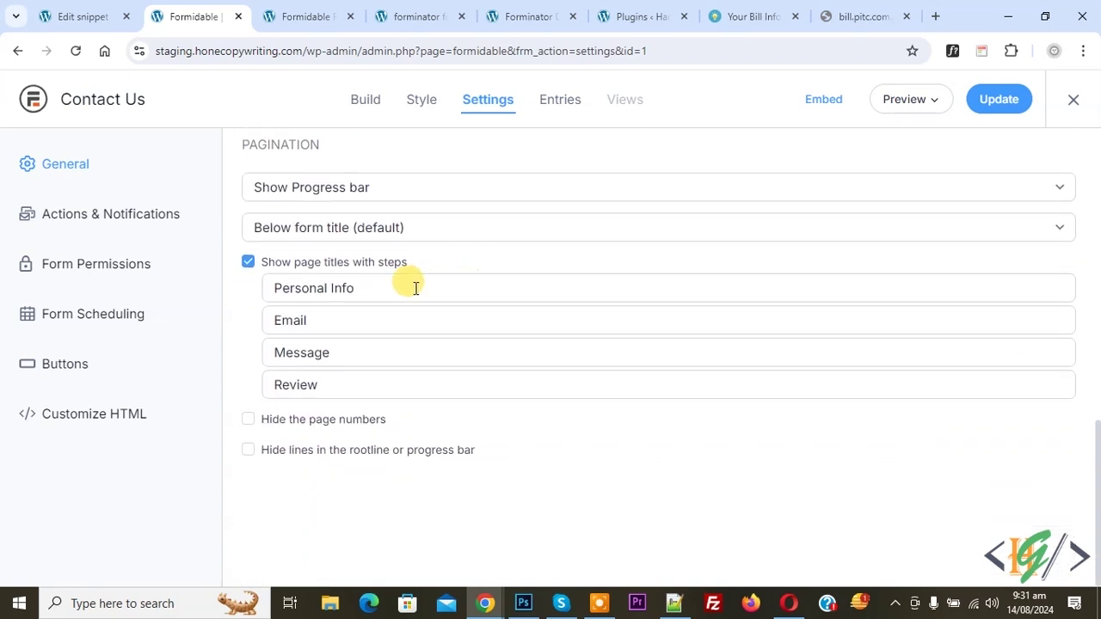
left_click(328, 189)
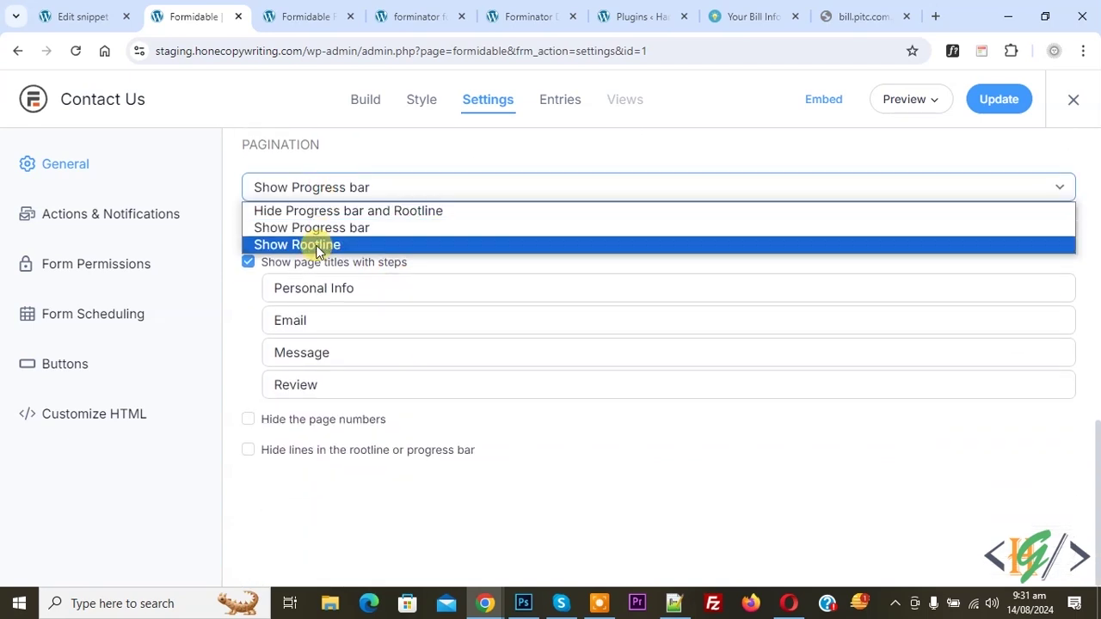
left_click(319, 245)
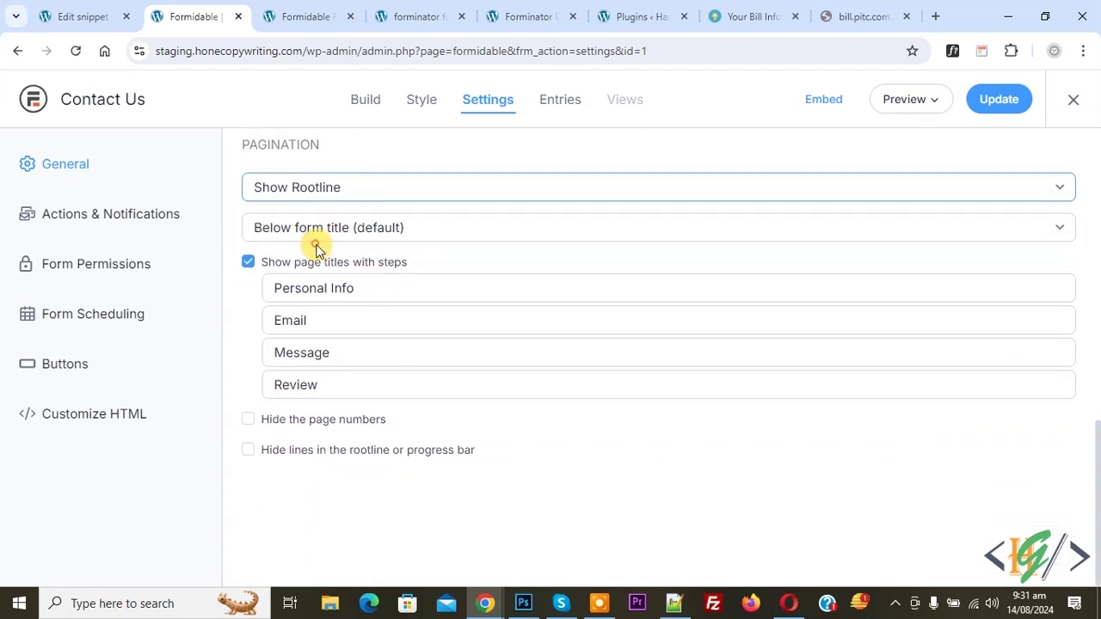
left_click(1003, 112)
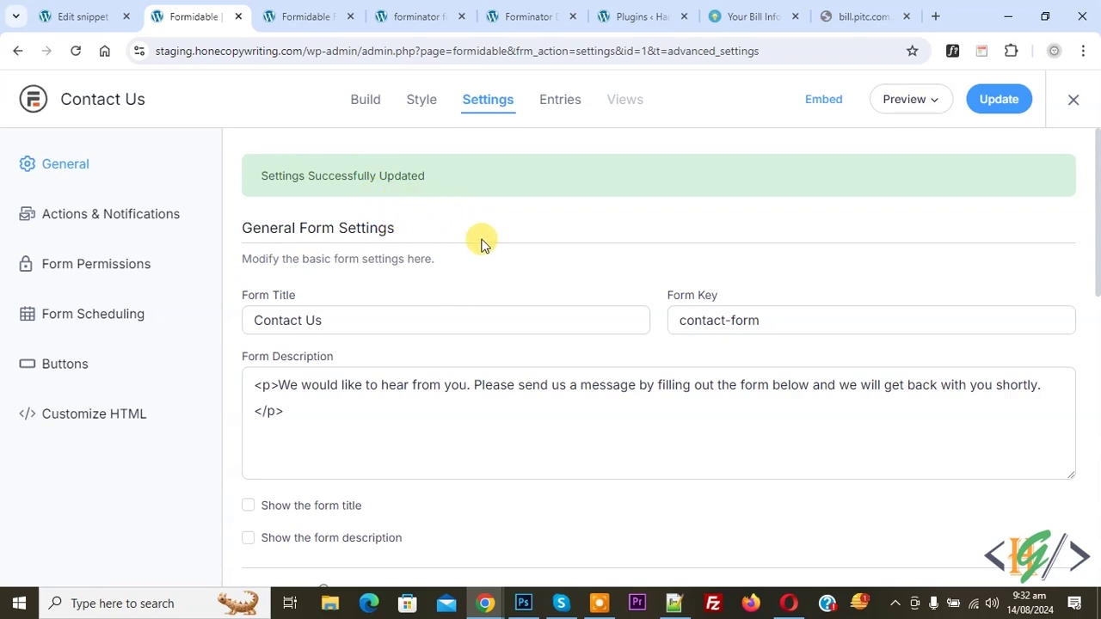
left_click(295, 10)
left_click(75, 50)
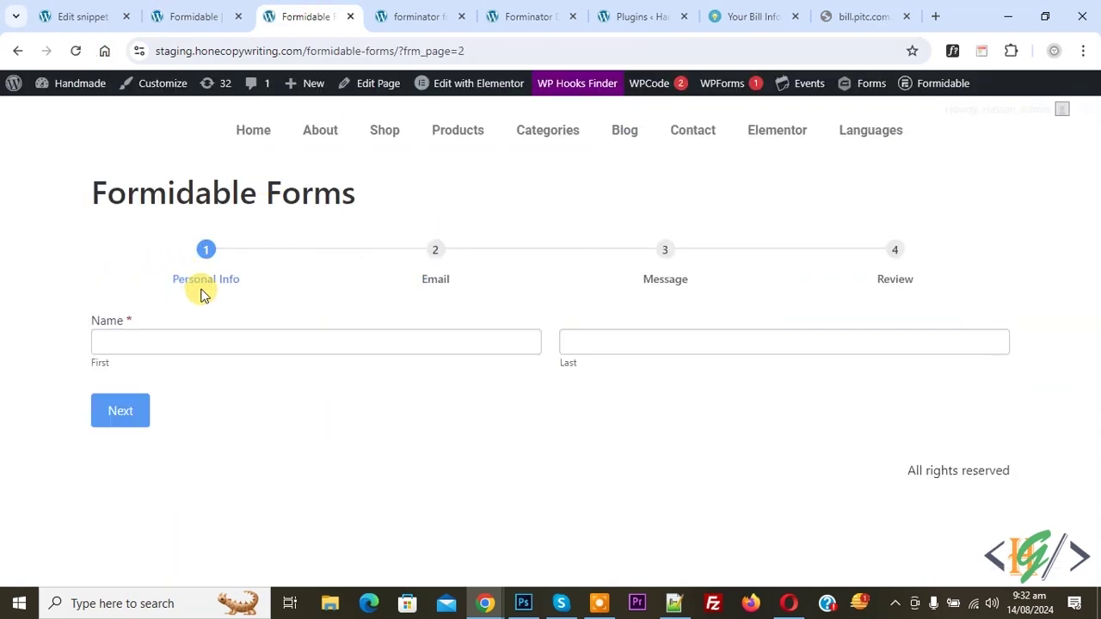
- Fill in the first and last name and move to the Email step
left_click(267, 344)
left_click(215, 382)
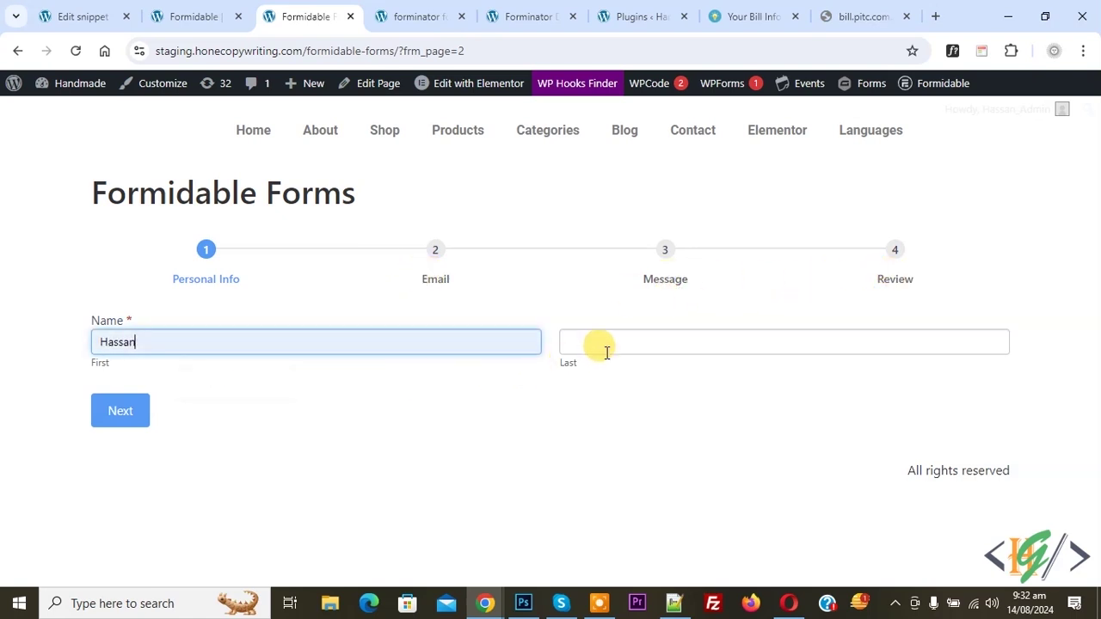
left_click(607, 348)
left_click(119, 419)
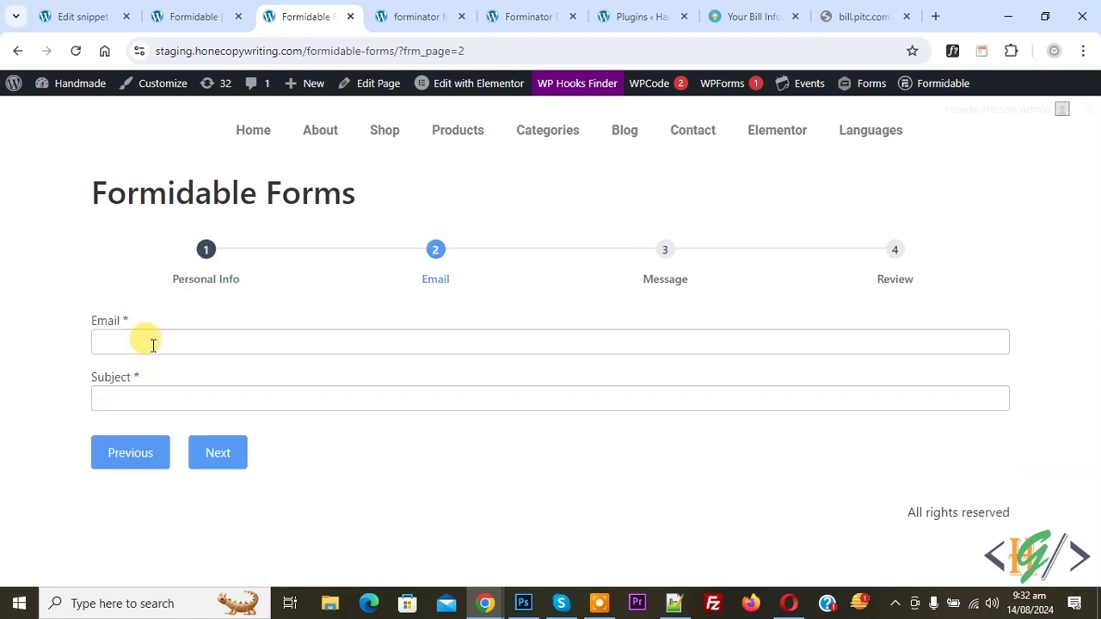
- Enter the e-mail address and subject 'hello', then continue to the Message step
left_click(151, 342)
left_click(206, 383)
left_click(180, 397)
type("hello")
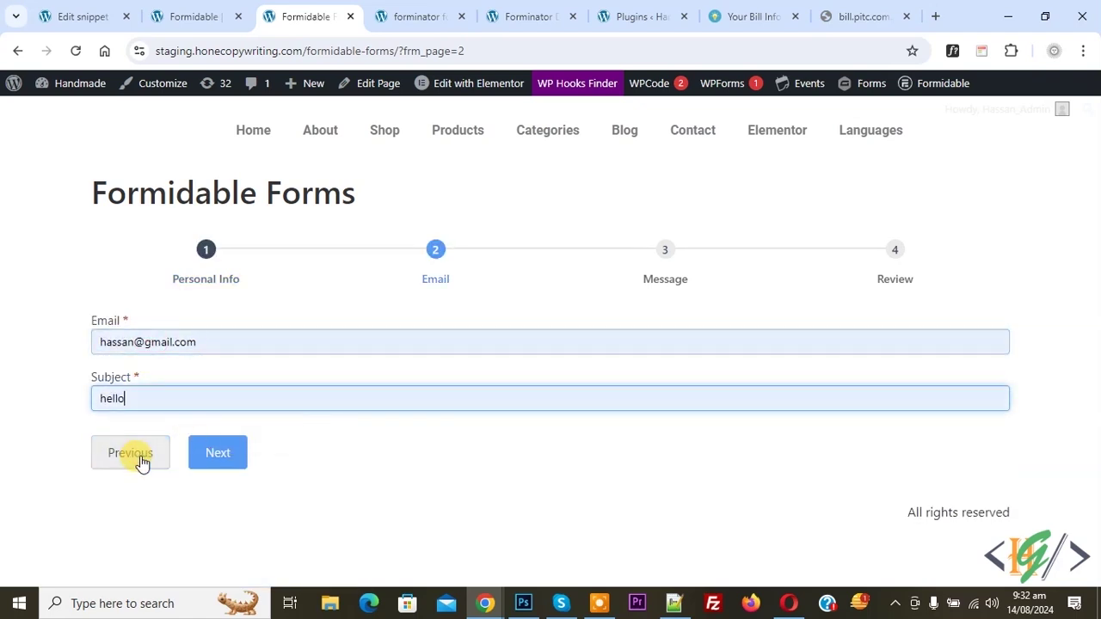
left_click(217, 453)
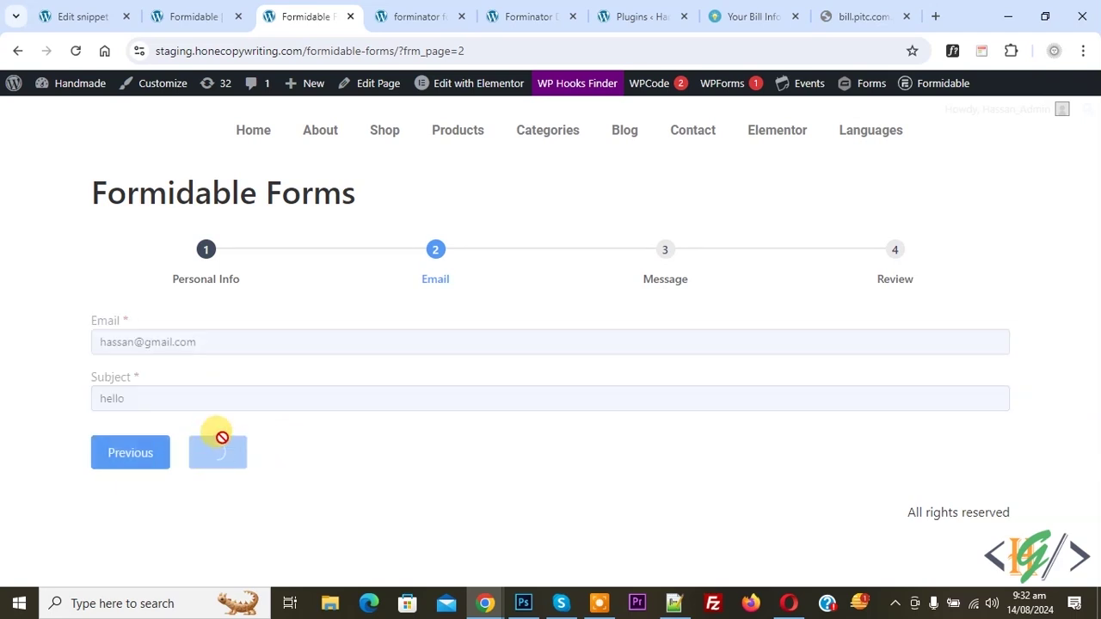
- Write the message, go to Review, and scroll through the summary of entered details
left_click(214, 382)
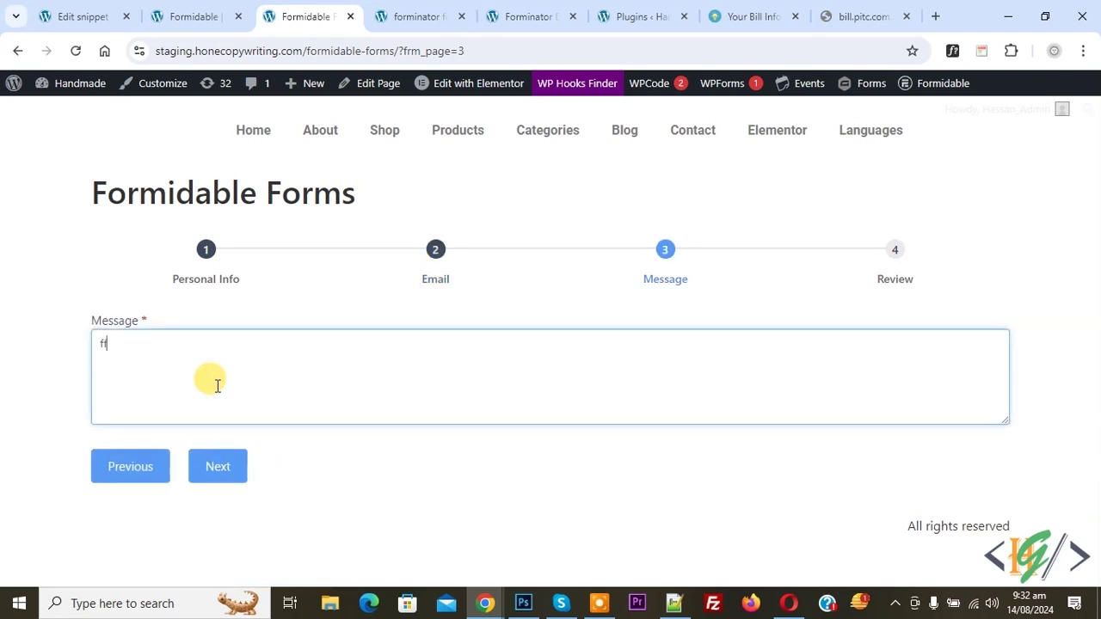
left_click(232, 470)
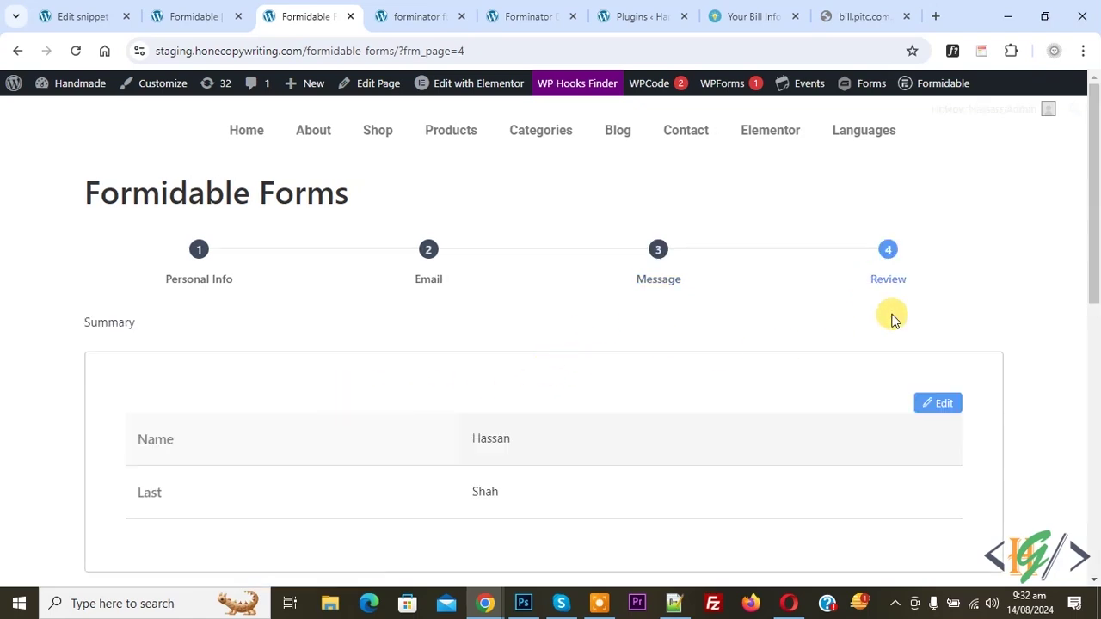
scroll(577, 321, "down", 3)
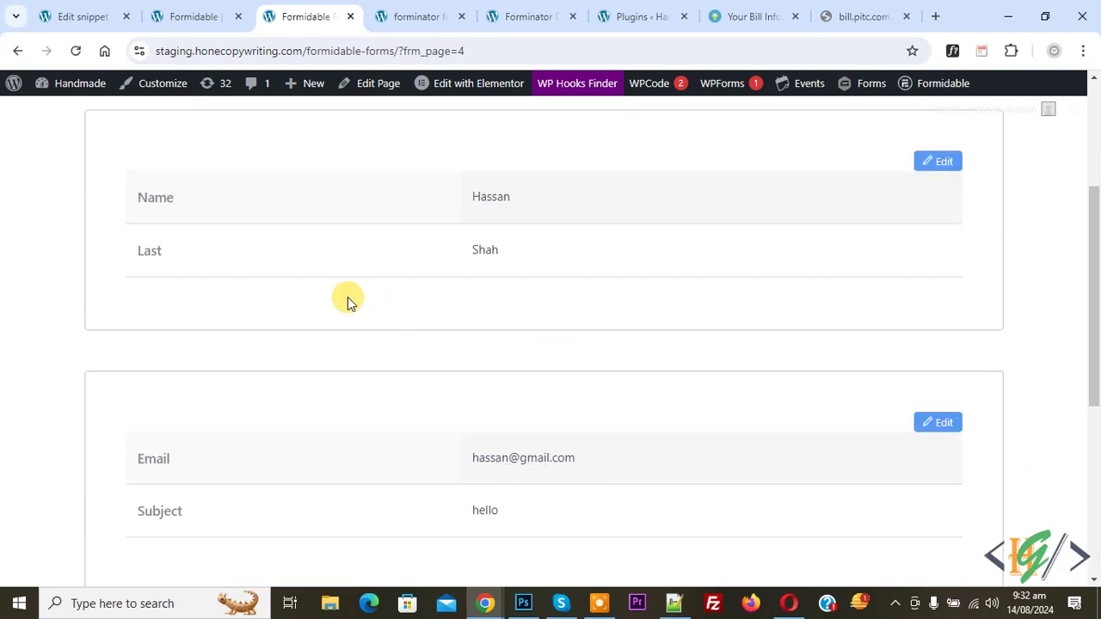
scroll(439, 298, "down", 4)
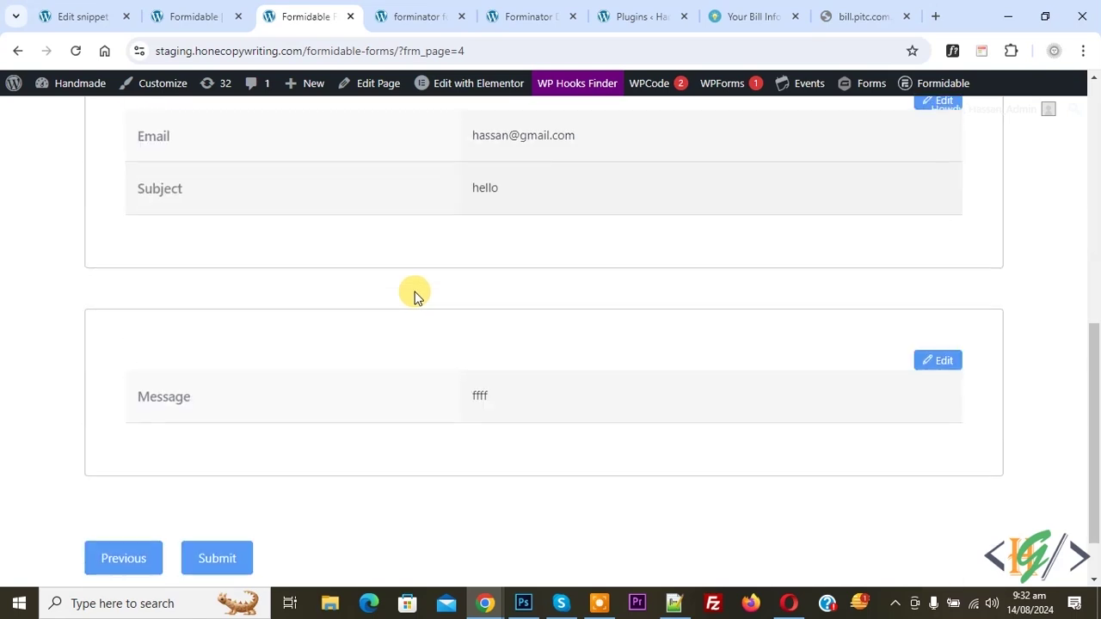
scroll(376, 367, "down", 1)
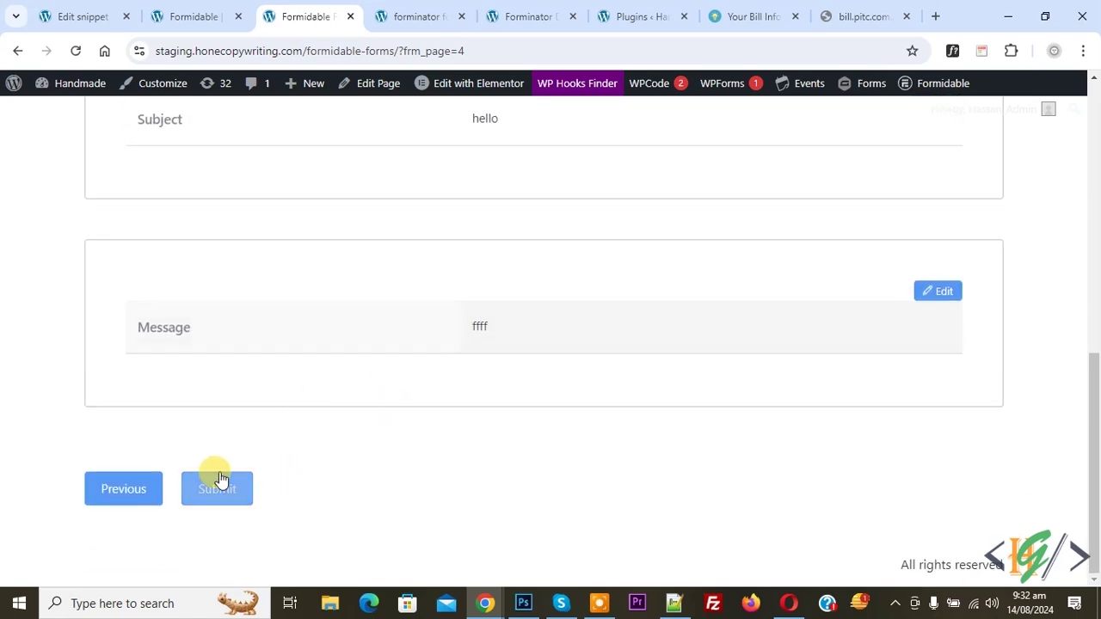
scroll(508, 314, "up", 8)
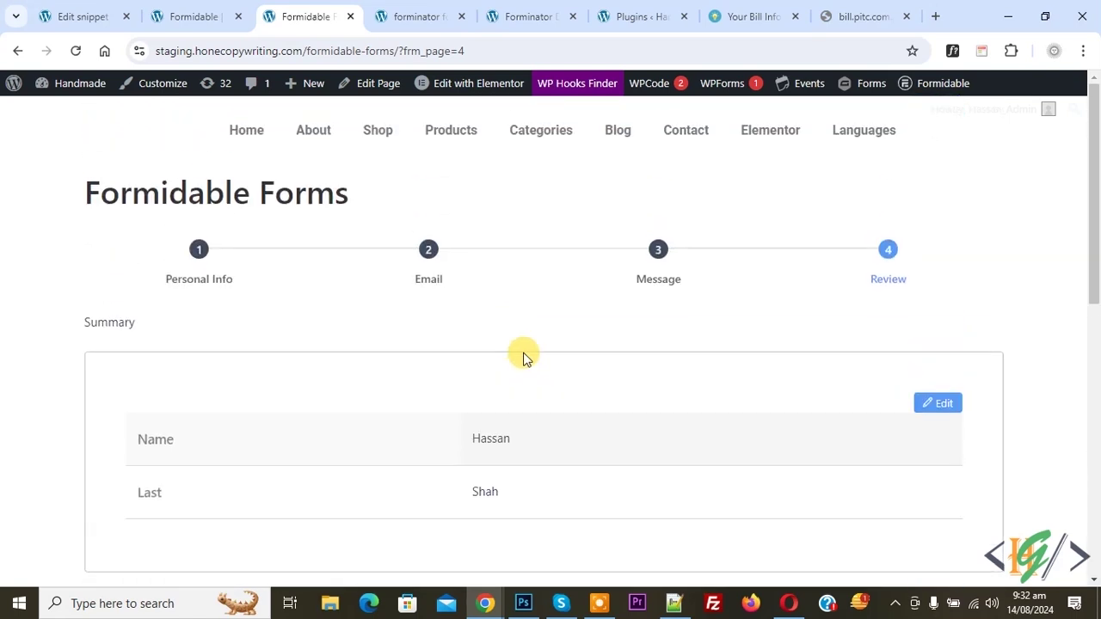